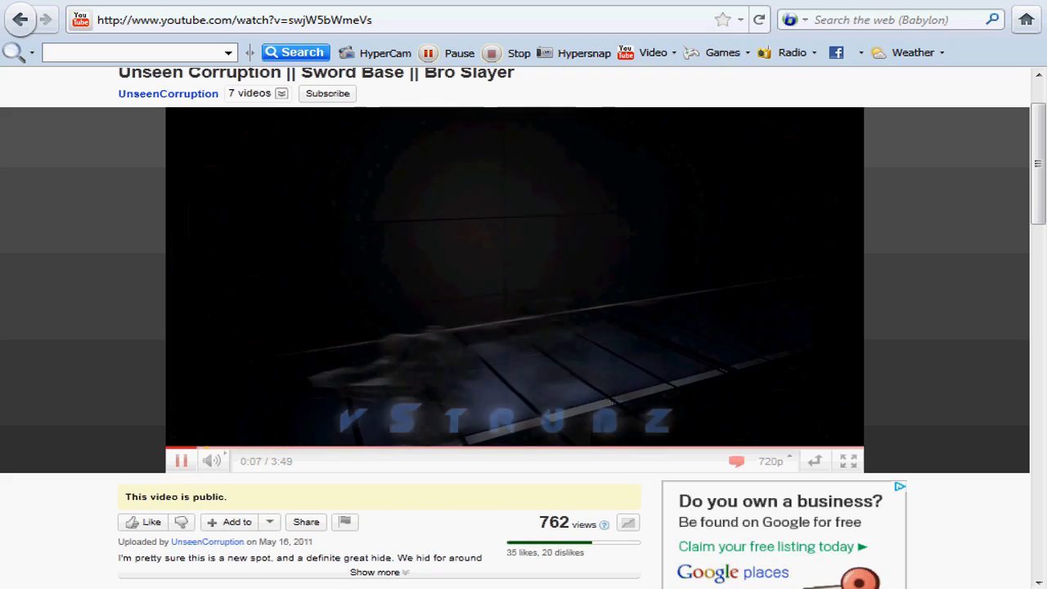
Step: Pause the YouTube demo video and switch to Vegas Movie Studio
{"action": "left_click", "coordinate": [182, 462]}
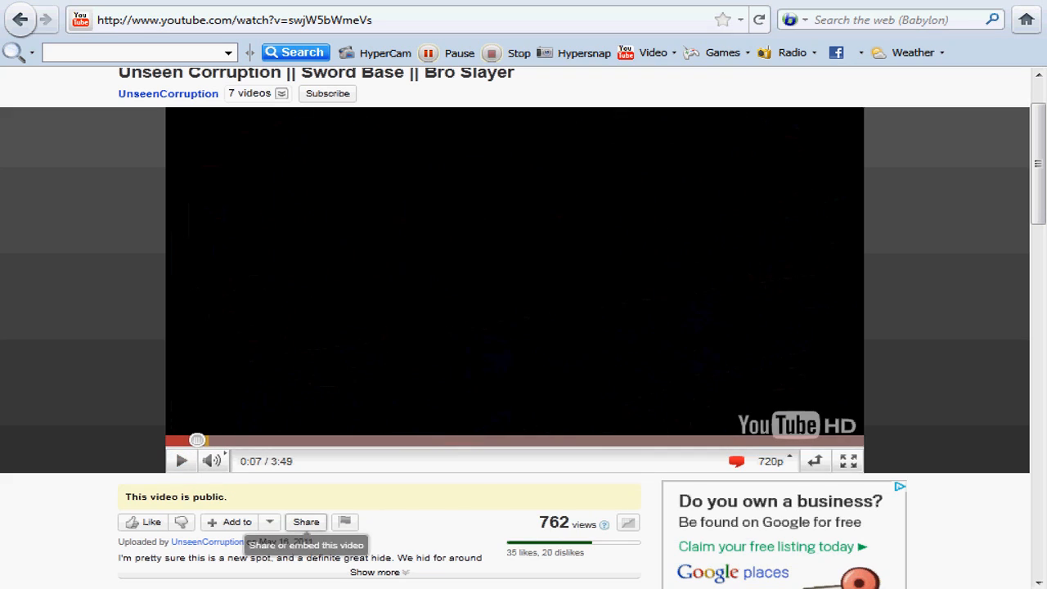
{"action": "mouse_move", "coordinate": [346, 587]}
{"action": "left_click", "coordinate": [347, 503]}
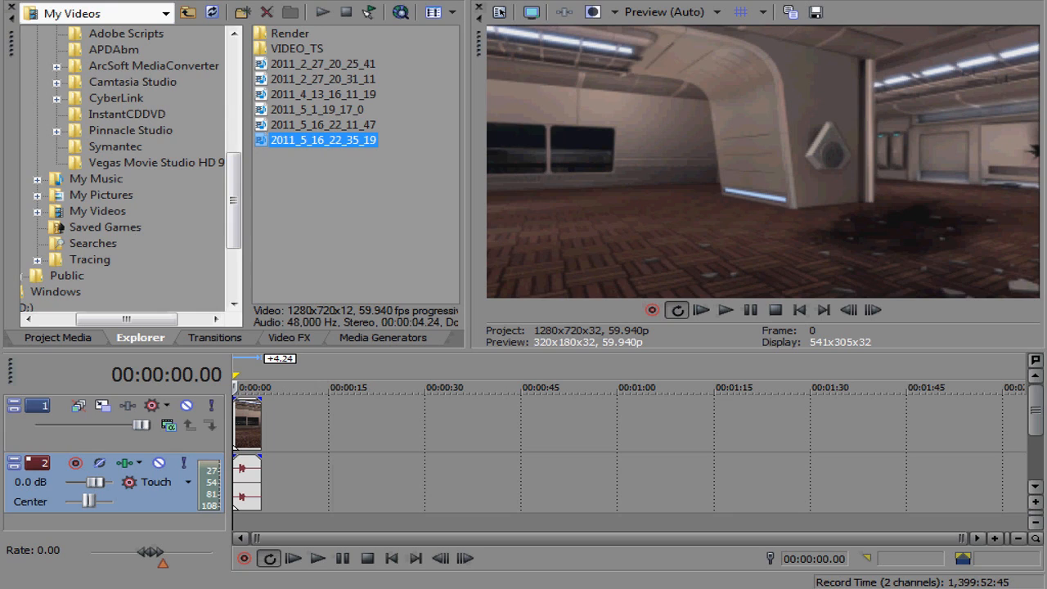
Step: Trim about 0.39 seconds off the start of the gameplay clip on the timeline
{"action": "left_click", "coordinate": [261, 425]}
{"action": "scroll", "coordinate": [260, 425], "scroll_direction": "up", "scroll_amount": 5}
{"action": "left_click", "coordinate": [257, 425]}
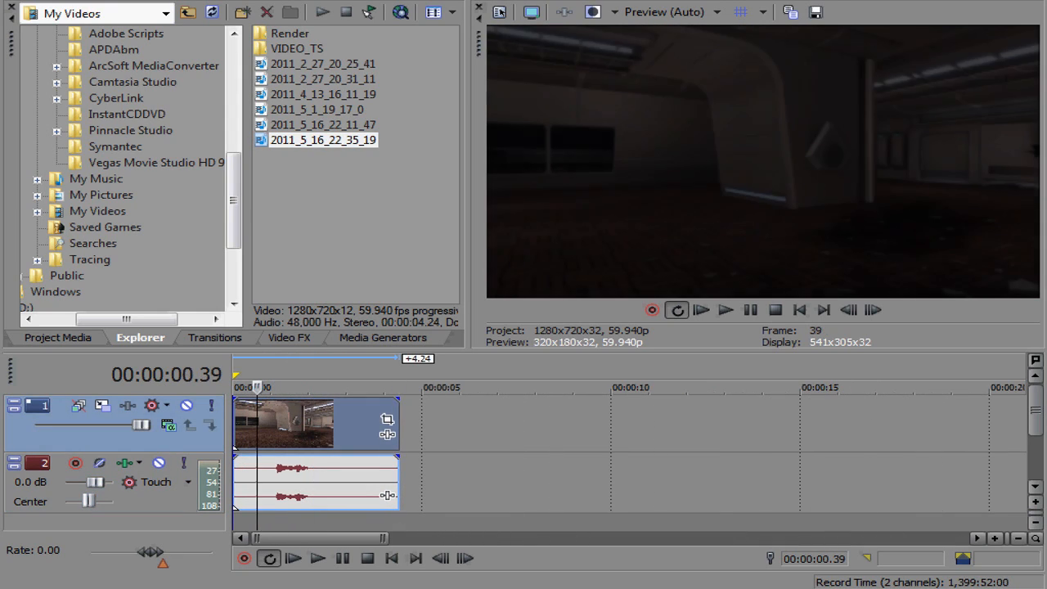
{"action": "left_click_drag", "start_coordinate": [235, 482], "coordinate": [257, 482]}
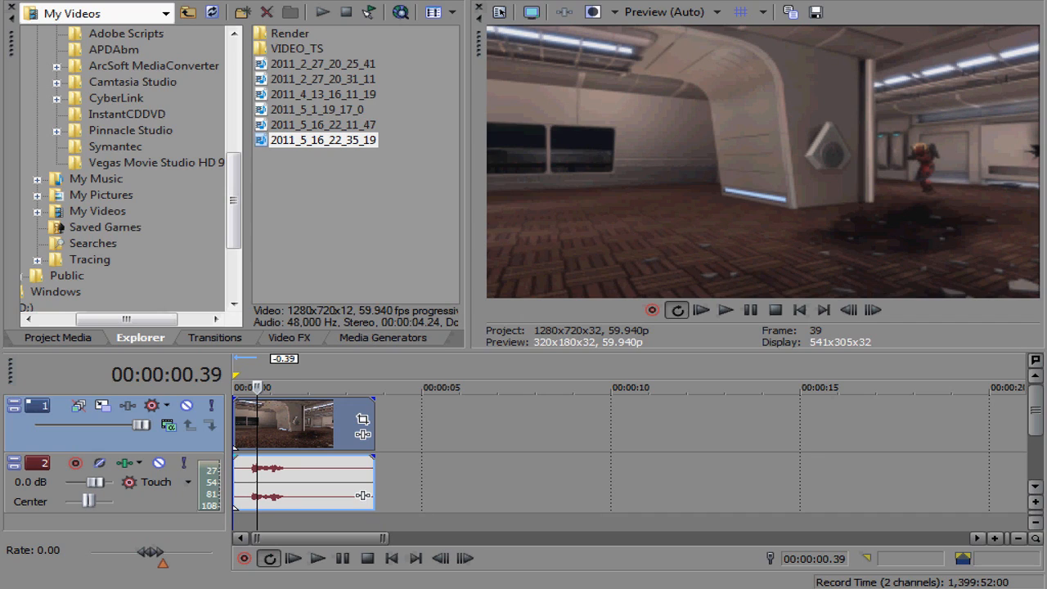
Step: Play the clip and trim its end back by about 1.08 seconds to the playhead
{"action": "key", "text": "space"}
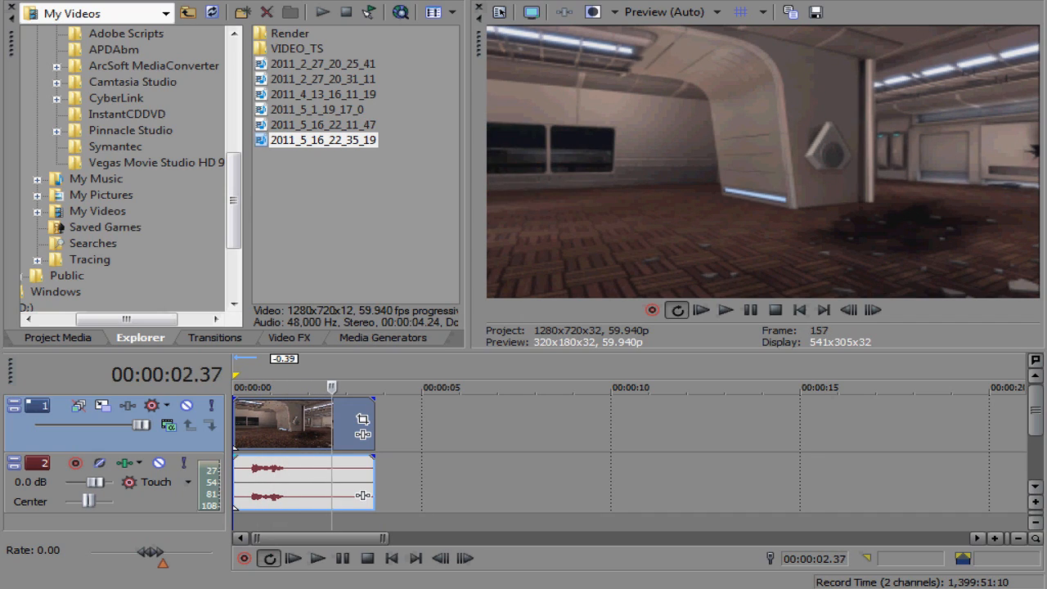
{"action": "left_click_drag", "start_coordinate": [365, 495], "coordinate": [321, 495]}
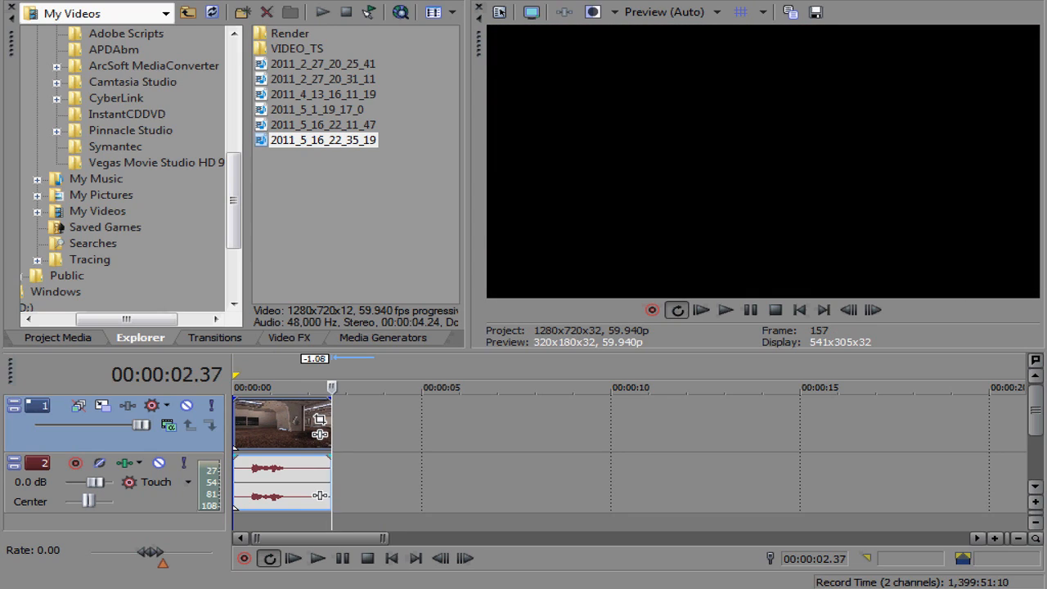
Step: Move the playhead to about 00:00:01.47 and save a snapshot of that frame as Image20
{"action": "left_click", "coordinate": [289, 494]}
{"action": "mouse_move", "coordinate": [289, 387]}
{"action": "left_mouse_down"}
{"action": "mouse_move", "coordinate": [254, 387]}
{"action": "mouse_move", "coordinate": [300, 387]}
{"action": "left_mouse_up"}
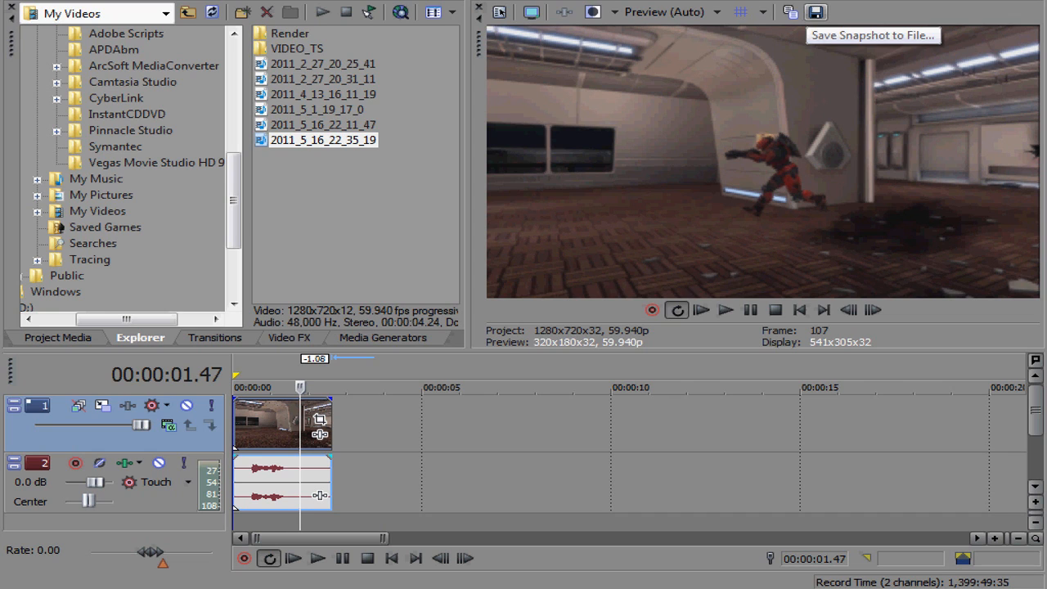
{"action": "left_click", "coordinate": [815, 11]}
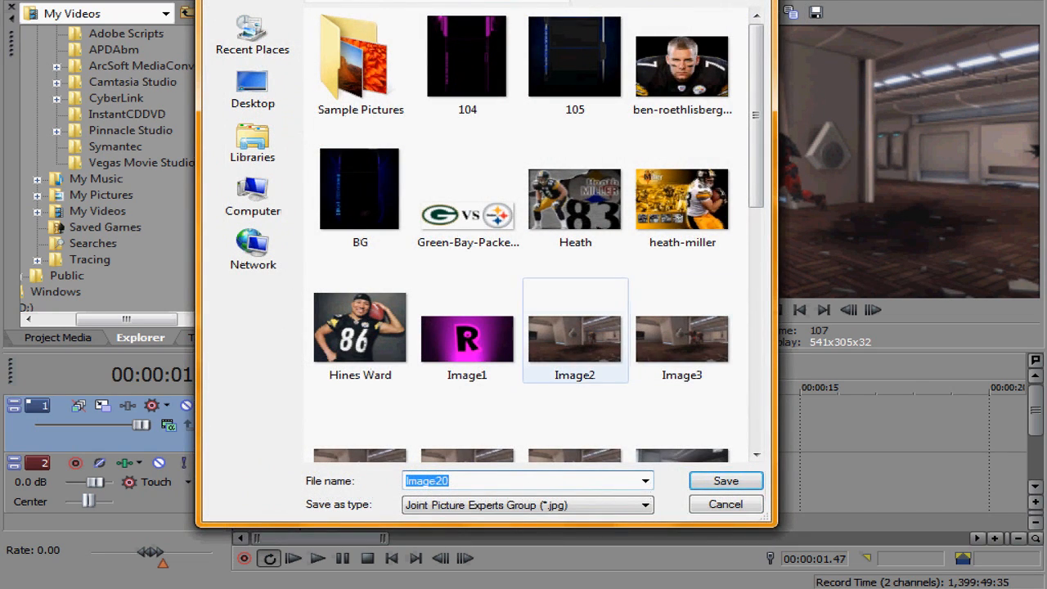
{"action": "left_click", "coordinate": [726, 481]}
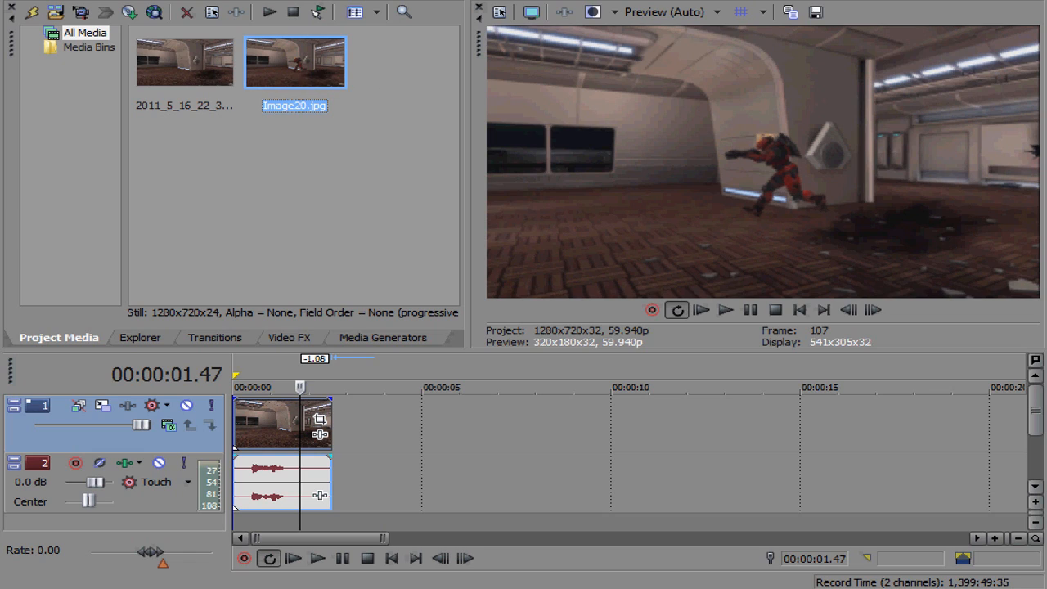
Step: Place Image20.jpg on the timeline and insert a new video track
{"action": "left_click_drag", "start_coordinate": [295, 63], "coordinate": [377, 422]}
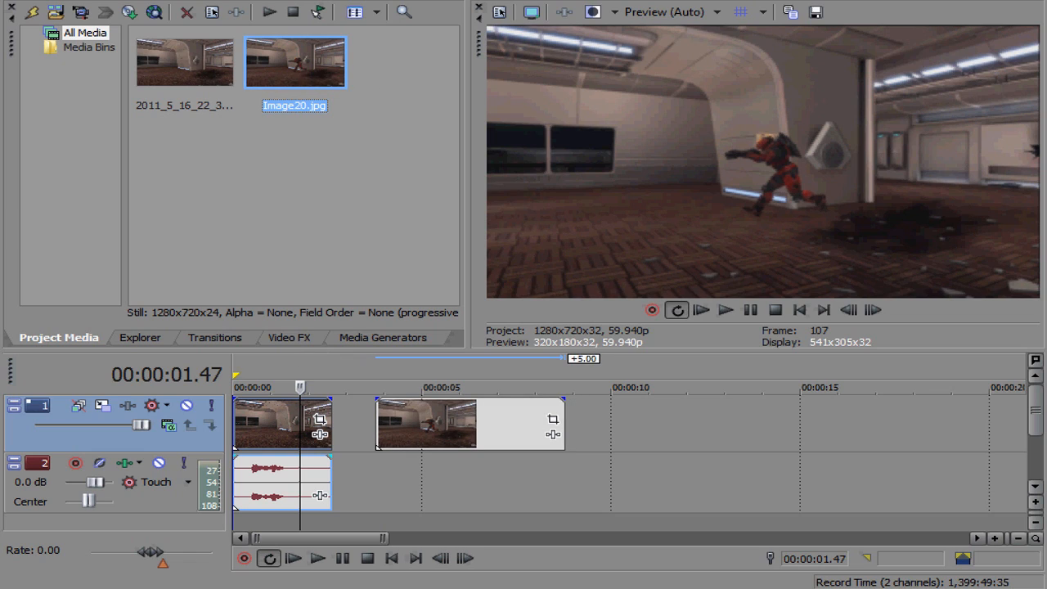
{"action": "right_click", "coordinate": [344, 422]}
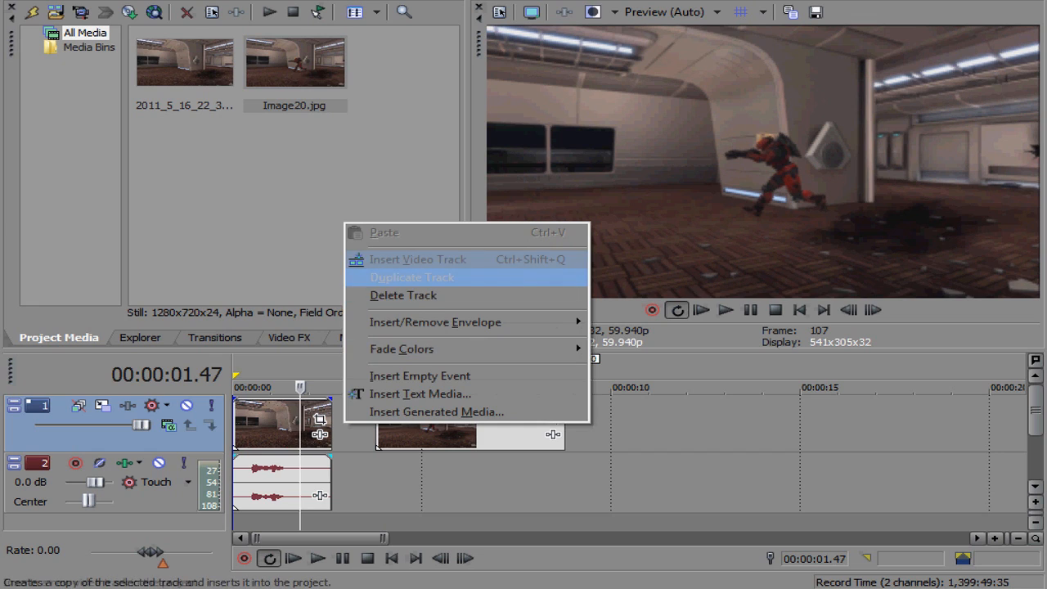
{"action": "left_click", "coordinate": [418, 260]}
Step: Move the snapshot onto the top track and trim it to run from the playhead to the clip's end
{"action": "left_click_drag", "start_coordinate": [433, 478], "coordinate": [289, 425]}
{"action": "left_click_drag", "start_coordinate": [421, 425], "coordinate": [331, 425]}
{"action": "left_click_drag", "start_coordinate": [235, 425], "coordinate": [302, 445]}
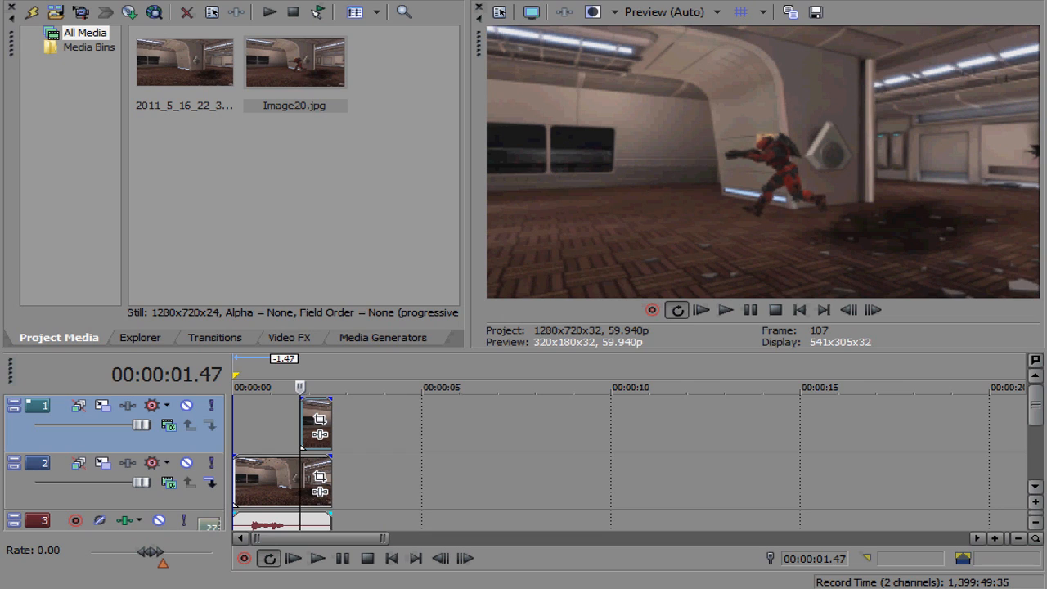
Step: Preview the section where the snapshot starts to check its alignment with the clip
{"action": "scroll", "coordinate": [503, 433], "scroll_direction": "up", "scroll_amount": 5}
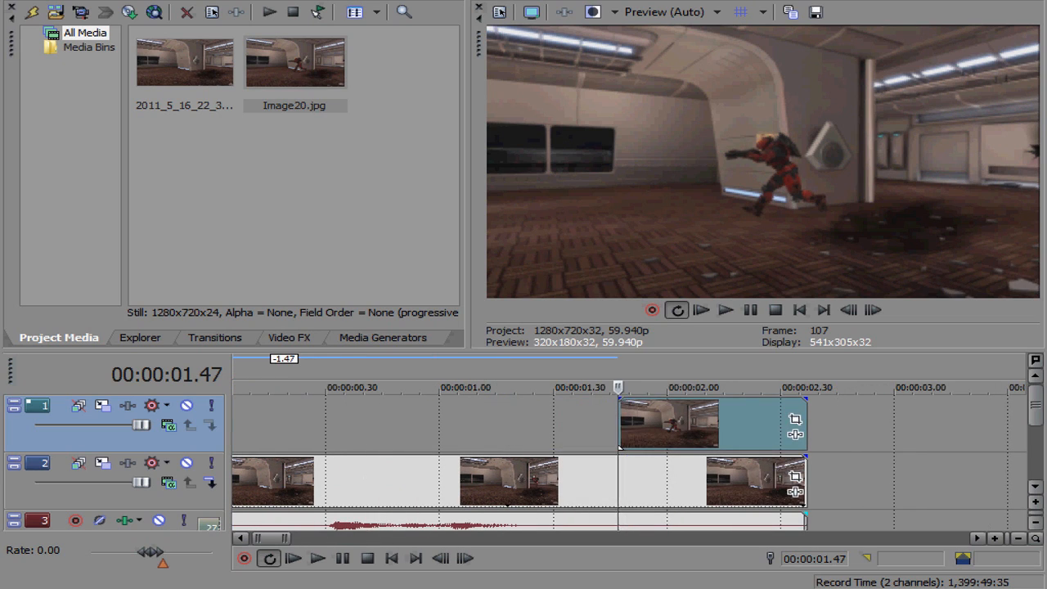
{"action": "left_click", "coordinate": [503, 434]}
{"action": "key", "text": "space"}
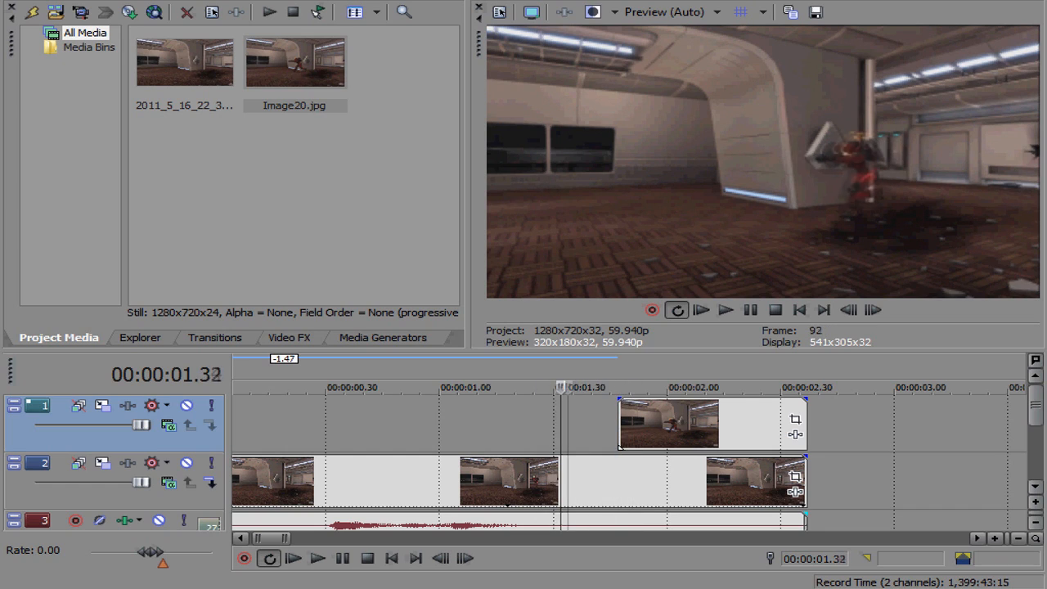
{"action": "mouse_move", "coordinate": [640, 387]}
{"action": "left_mouse_down"}
{"action": "mouse_move", "coordinate": [598, 387]}
{"action": "mouse_move", "coordinate": [624, 386]}
{"action": "left_mouse_up"}
{"action": "scroll", "coordinate": [627, 423], "scroll_direction": "down", "scroll_amount": 1}
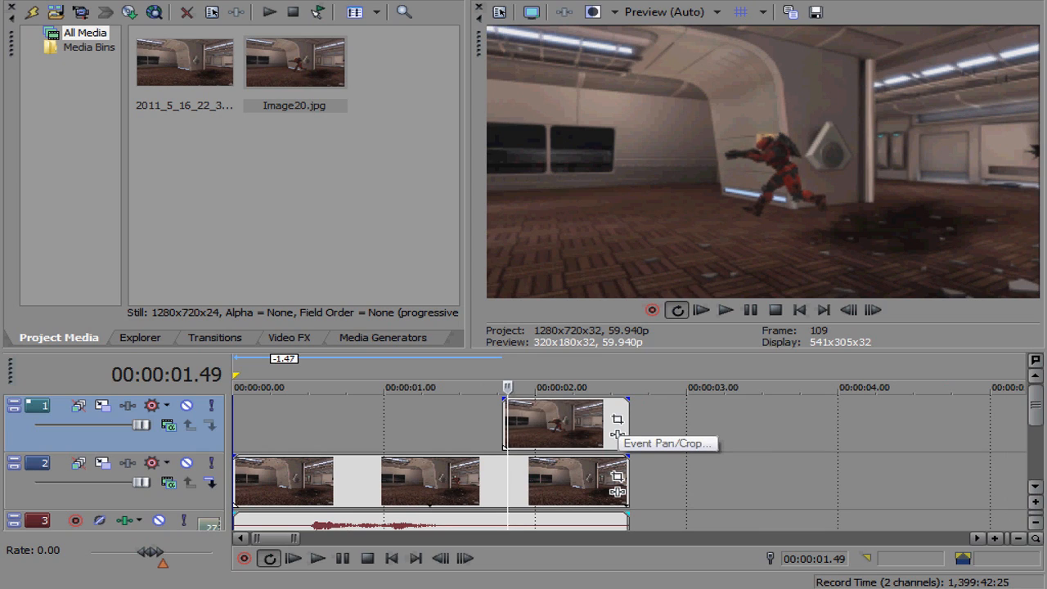
Step: Open the snapshot event's Pan/Crop settings, enable Mask and choose the anchor creation tool
{"action": "left_click", "coordinate": [617, 420]}
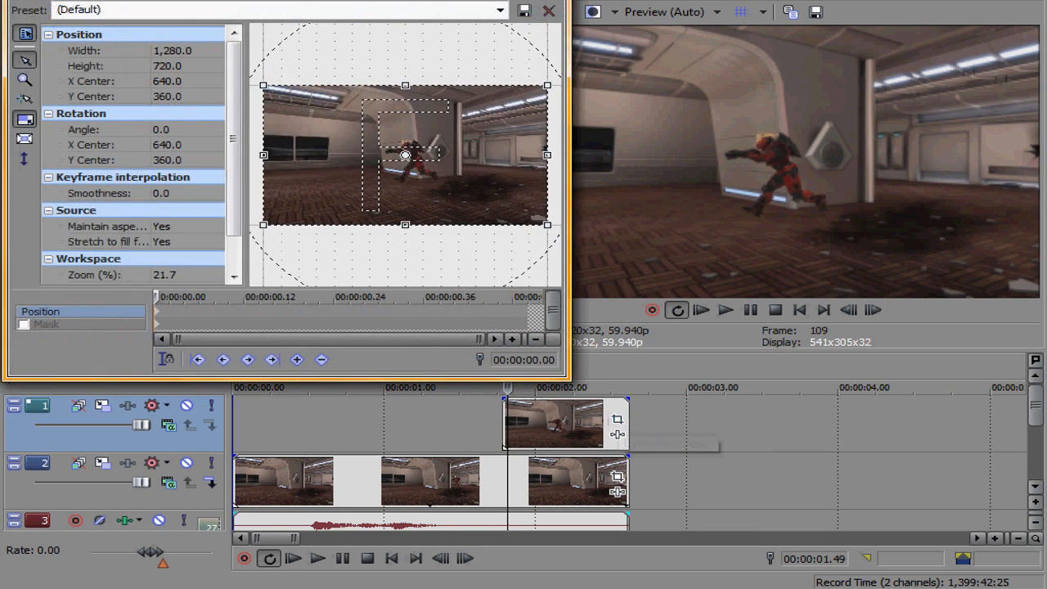
{"action": "left_click", "coordinate": [24, 325]}
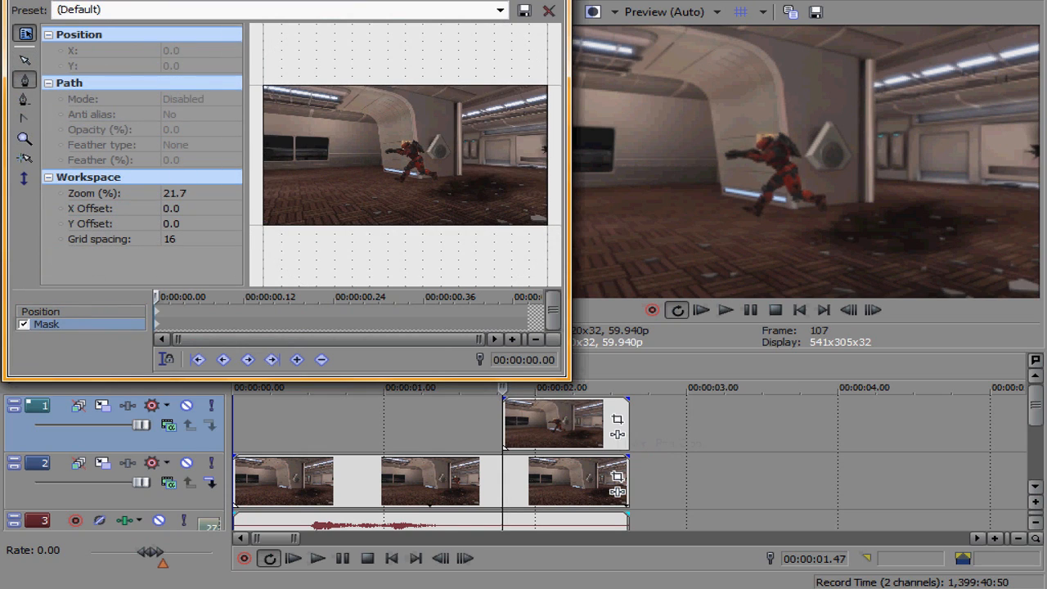
{"action": "left_click", "coordinate": [25, 60]}
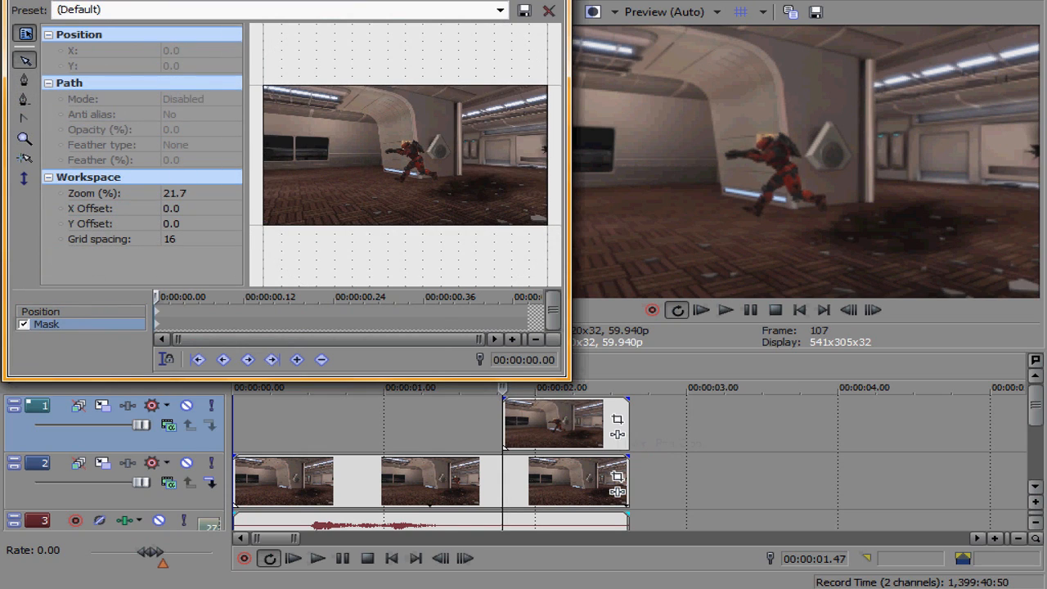
{"action": "scroll", "coordinate": [406, 155], "scroll_direction": "up", "scroll_amount": 8}
{"action": "scroll", "coordinate": [405, 155], "scroll_direction": "up", "scroll_amount": 5}
{"action": "left_click_drag", "start_coordinate": [405, 156], "coordinate": [381, 113]}
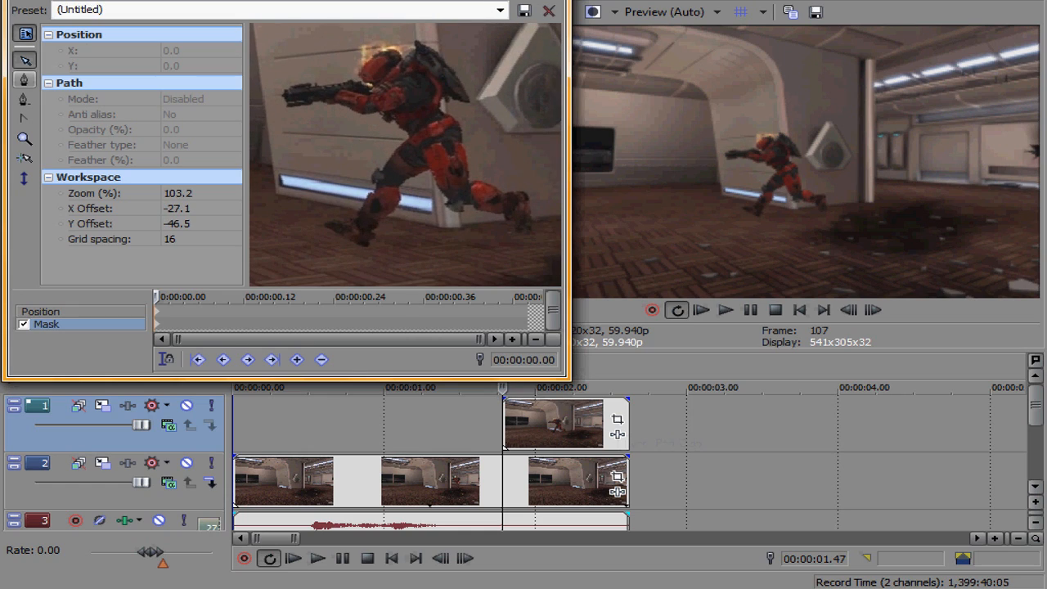
{"action": "left_click", "coordinate": [25, 80]}
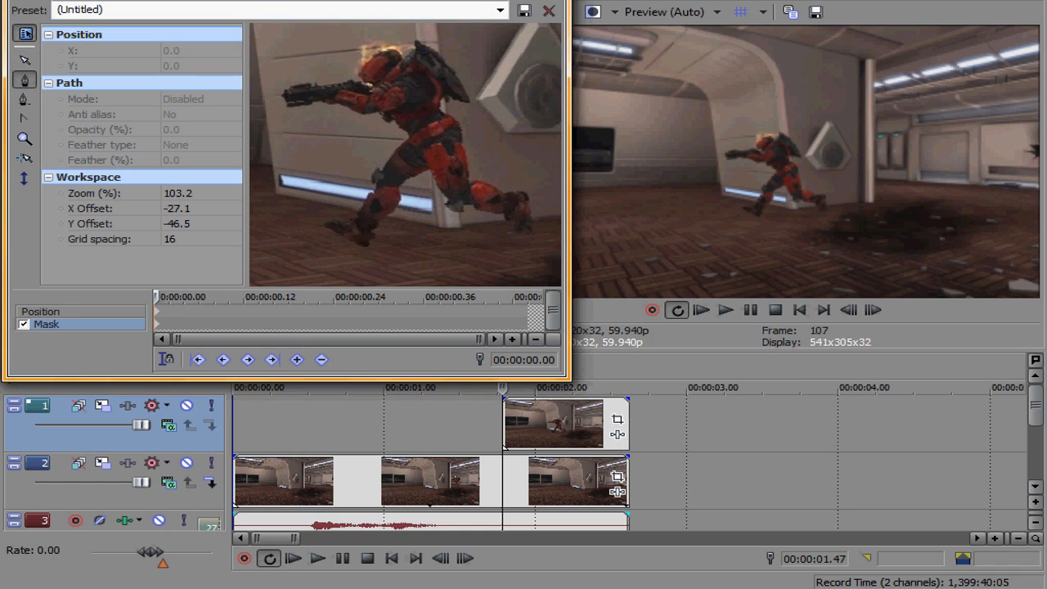
Step: Trace a closed mask path around the red soldier's outline, then close the Pan/Crop window
{"action": "left_click", "coordinate": [323, 229]}
{"action": "left_click", "coordinate": [369, 252]}
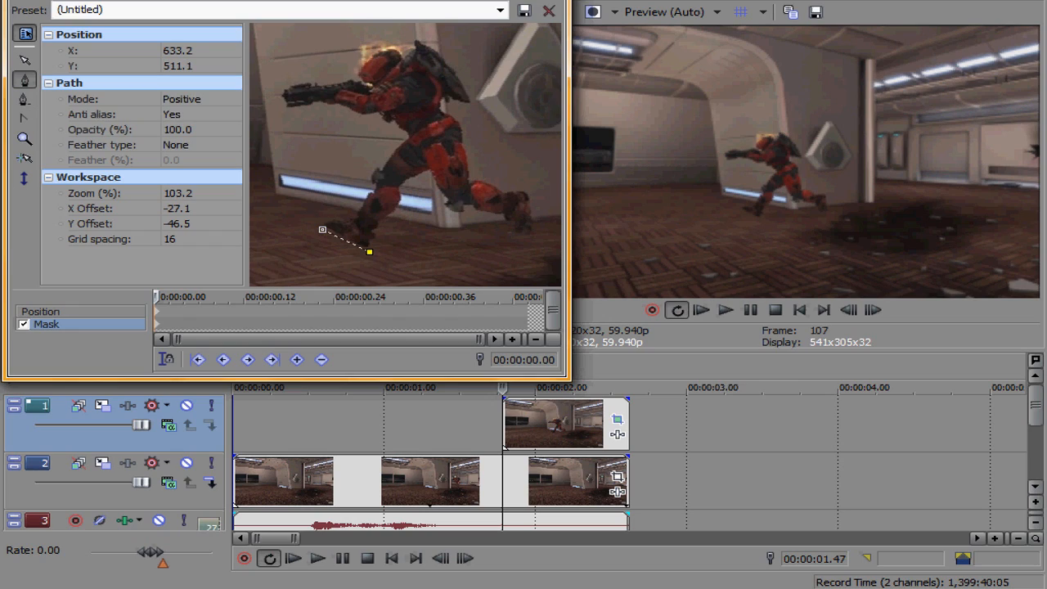
{"action": "left_click", "coordinate": [383, 223]}
{"action": "left_click", "coordinate": [404, 187]}
{"action": "left_click", "coordinate": [427, 176]}
{"action": "left_click", "coordinate": [447, 207]}
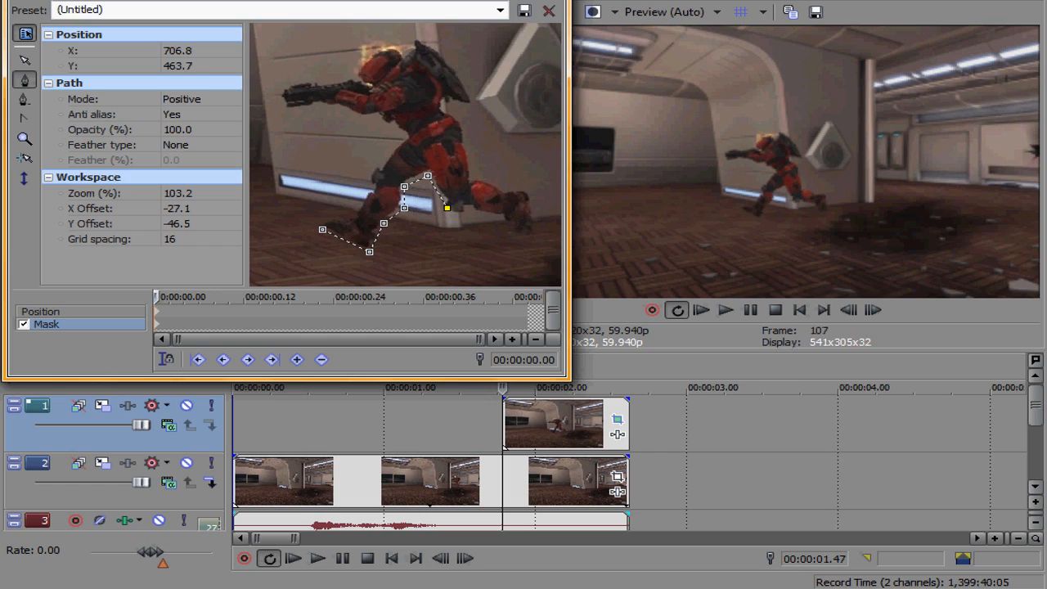
{"action": "left_click", "coordinate": [462, 217]}
{"action": "left_click", "coordinate": [472, 212]}
{"action": "left_click", "coordinate": [494, 218]}
{"action": "left_click", "coordinate": [514, 234]}
{"action": "left_click", "coordinate": [528, 236]}
{"action": "left_click", "coordinate": [536, 223]}
{"action": "left_click", "coordinate": [527, 190]}
{"action": "left_click", "coordinate": [511, 188]}
{"action": "left_click", "coordinate": [474, 175]}
{"action": "left_click", "coordinate": [462, 143]}
{"action": "left_click", "coordinate": [460, 114]}
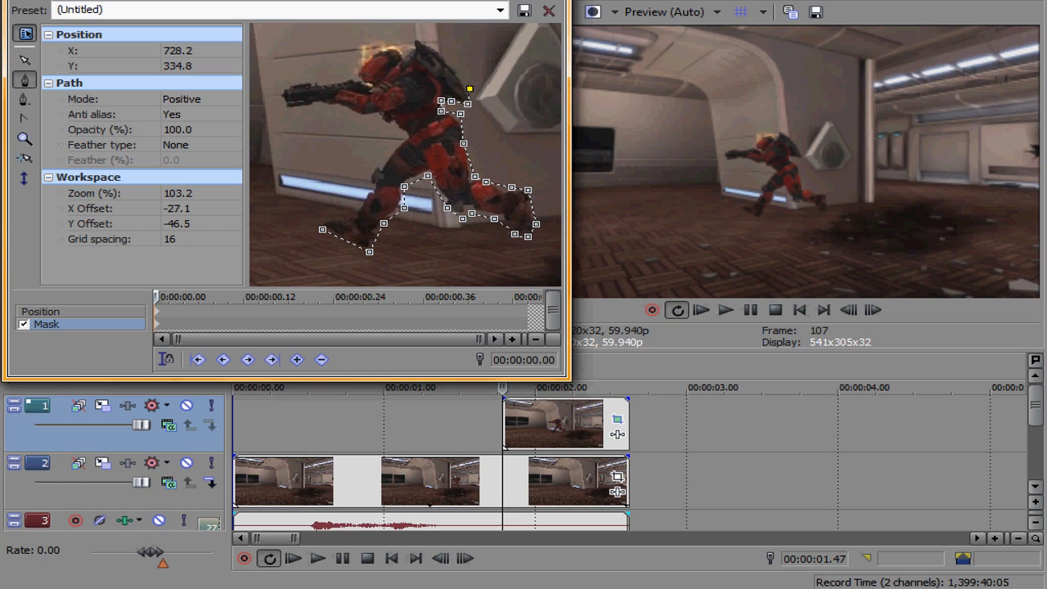
{"action": "left_click", "coordinate": [427, 44]}
{"action": "left_click", "coordinate": [416, 39]}
{"action": "left_click", "coordinate": [392, 37]}
{"action": "left_click", "coordinate": [379, 36]}
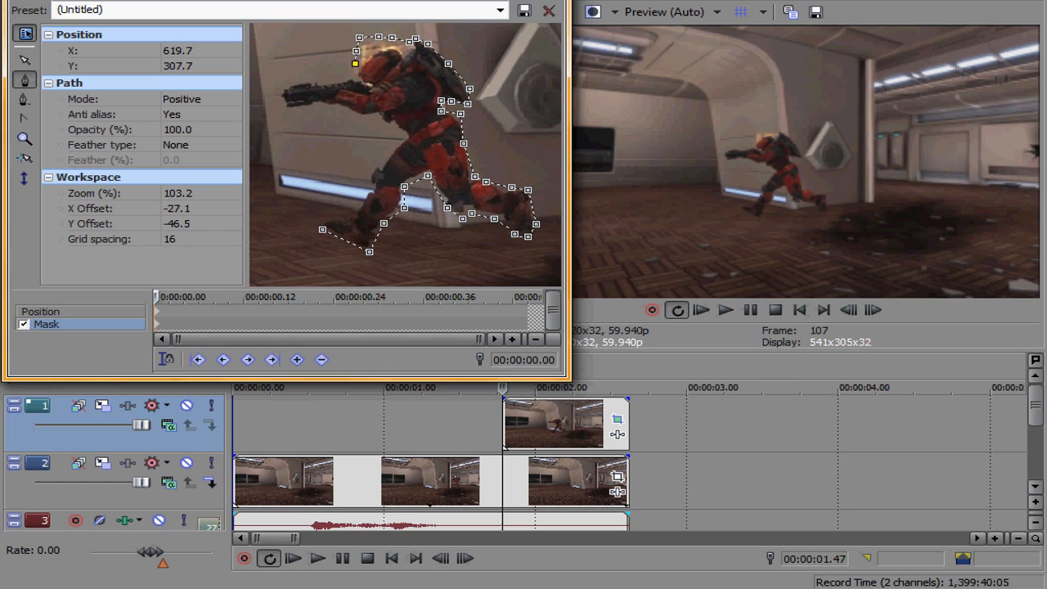
{"action": "left_click", "coordinate": [301, 79]}
{"action": "left_click", "coordinate": [277, 85]}
{"action": "left_click", "coordinate": [283, 107]}
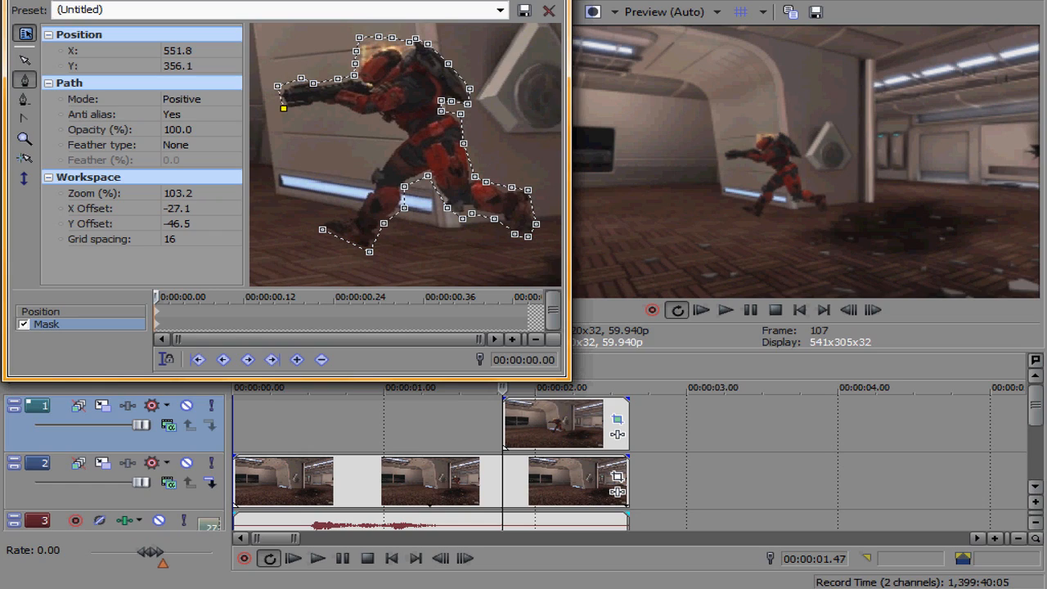
{"action": "left_click", "coordinate": [344, 108]}
{"action": "left_click", "coordinate": [364, 119]}
{"action": "left_click", "coordinate": [392, 123]}
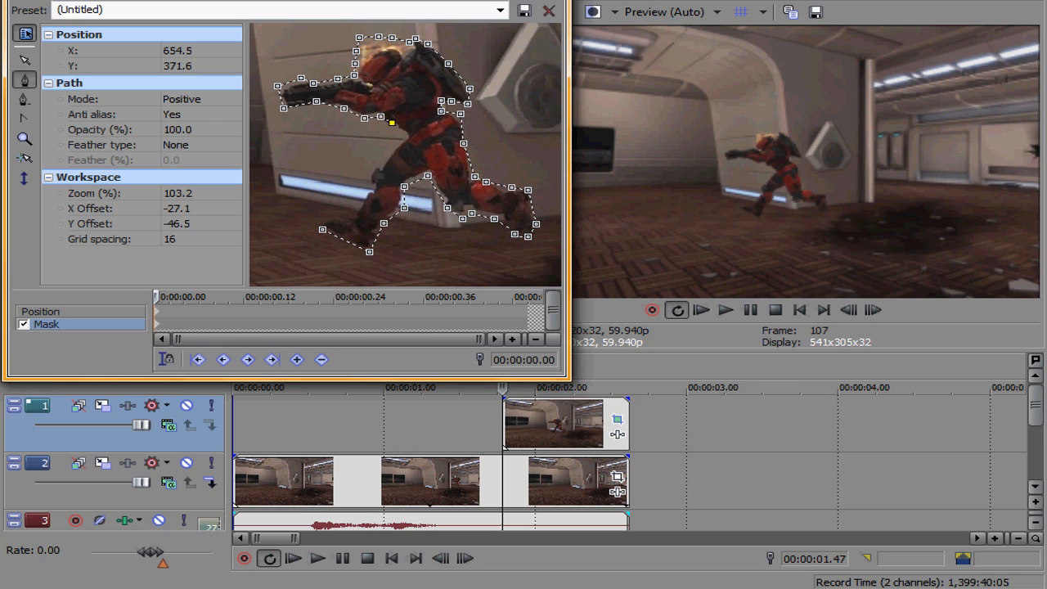
{"action": "left_click", "coordinate": [408, 136]}
{"action": "left_click", "coordinate": [392, 150]}
{"action": "left_click", "coordinate": [383, 168]}
{"action": "left_click", "coordinate": [375, 166]}
{"action": "left_click", "coordinate": [371, 179]}
{"action": "left_click", "coordinate": [375, 186]}
{"action": "left_click", "coordinate": [369, 197]}
{"action": "left_click", "coordinate": [360, 206]}
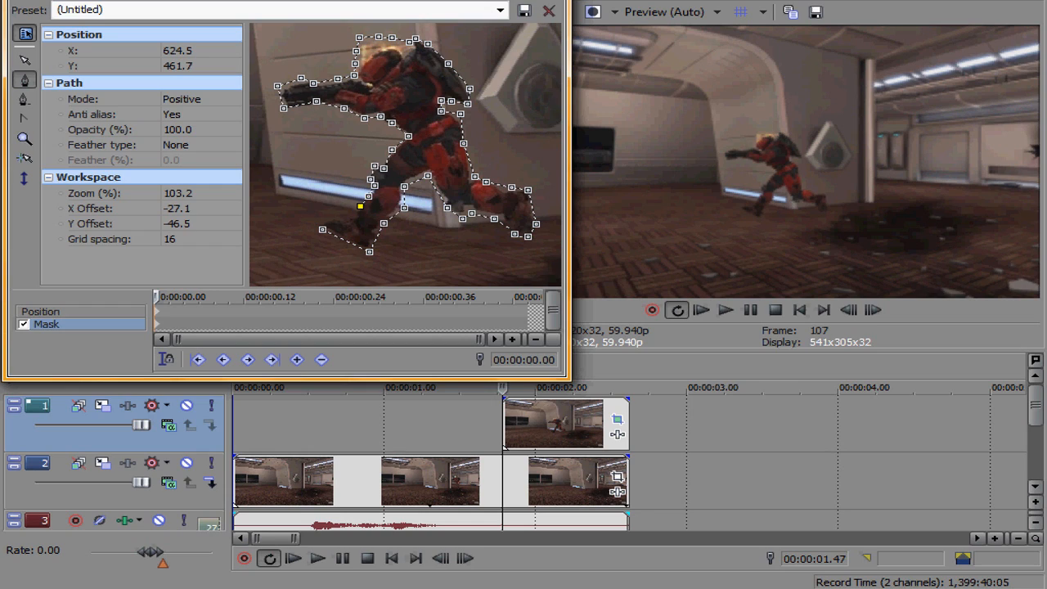
{"action": "left_click", "coordinate": [339, 219]}
{"action": "left_click", "coordinate": [322, 229]}
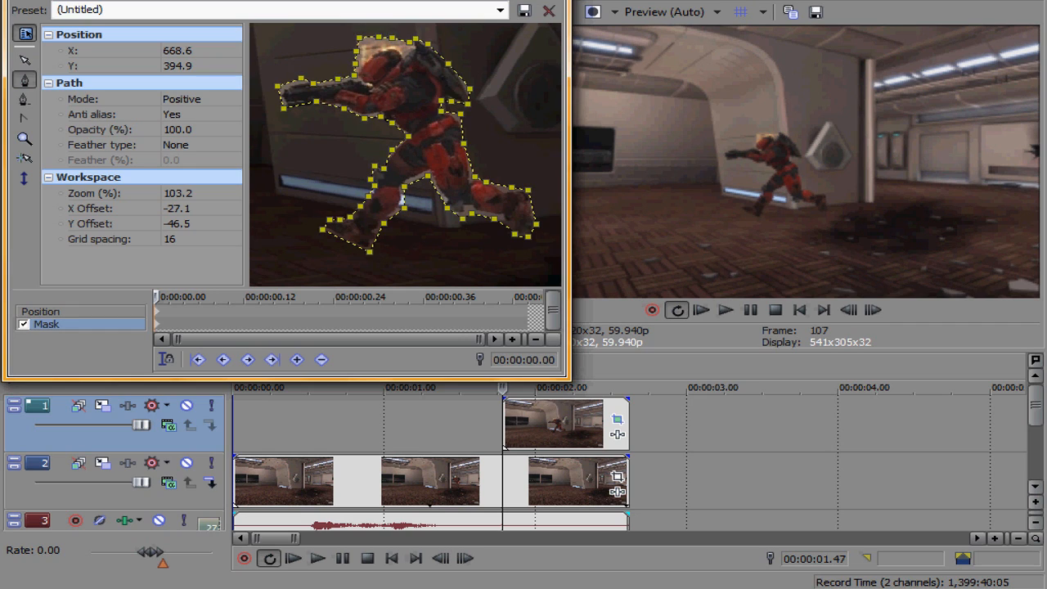
{"action": "scroll", "coordinate": [408, 156], "scroll_direction": "up", "scroll_amount": 4}
{"action": "scroll", "coordinate": [408, 156], "scroll_direction": "down", "scroll_amount": 2}
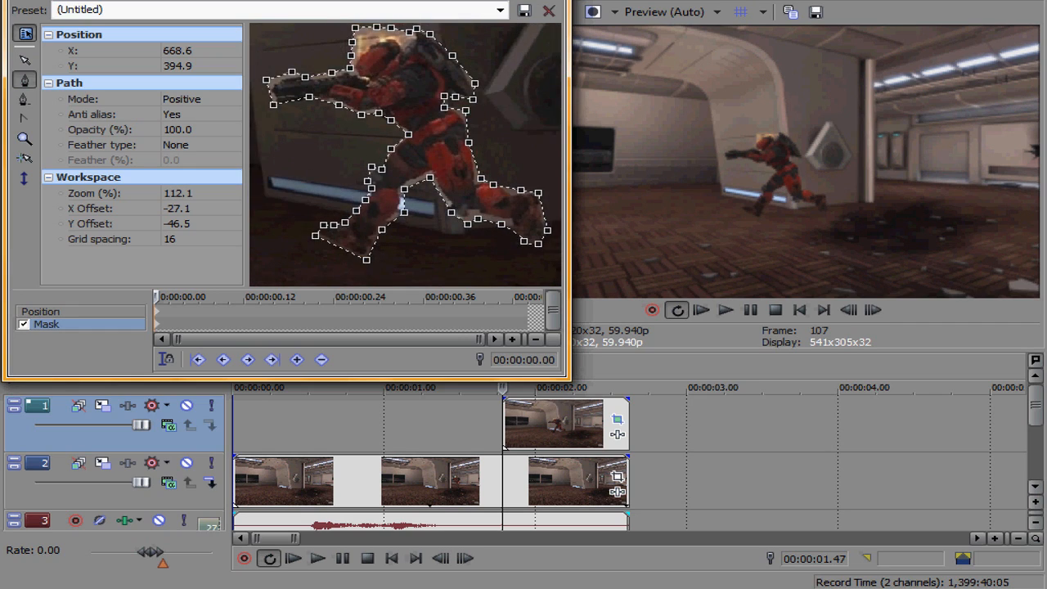
{"action": "left_click", "coordinate": [548, 11]}
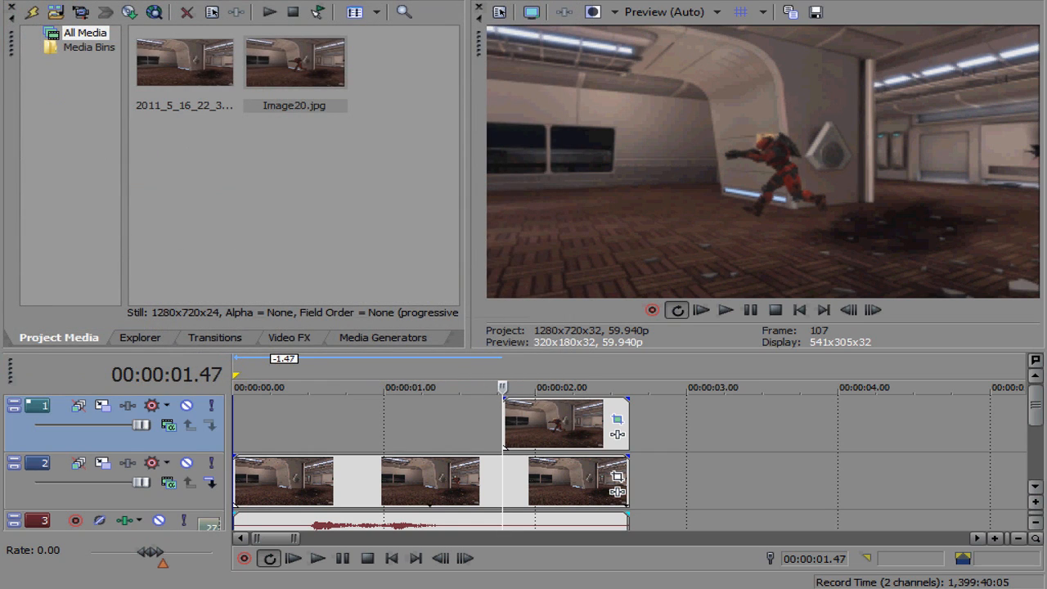
Step: Add the Sony Black and White and Sony Gaussian Blur effects to the snapshot event
{"action": "left_click", "coordinate": [617, 434]}
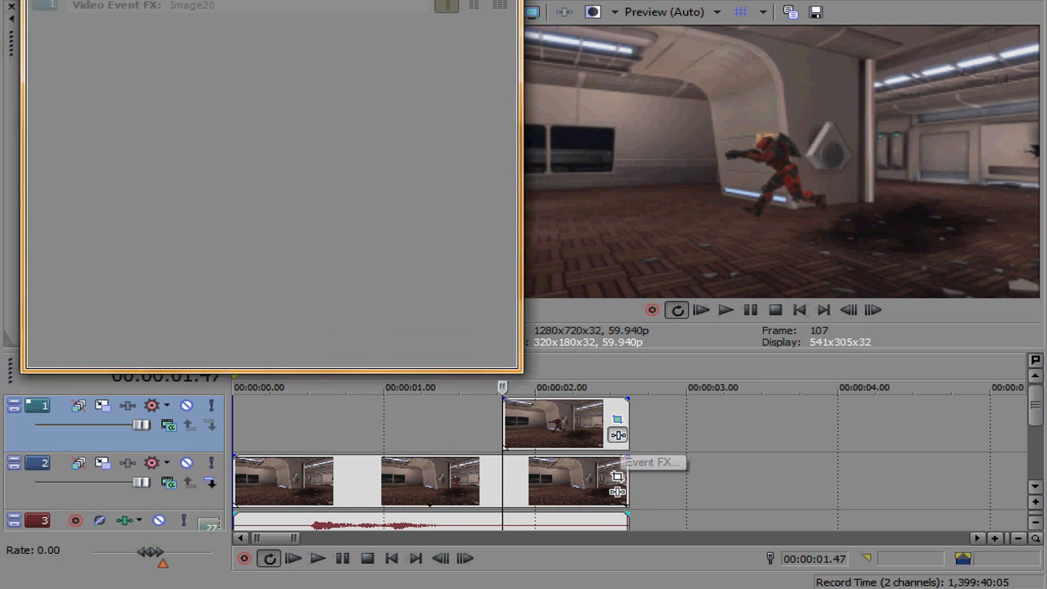
{"action": "left_click", "coordinate": [424, 219]}
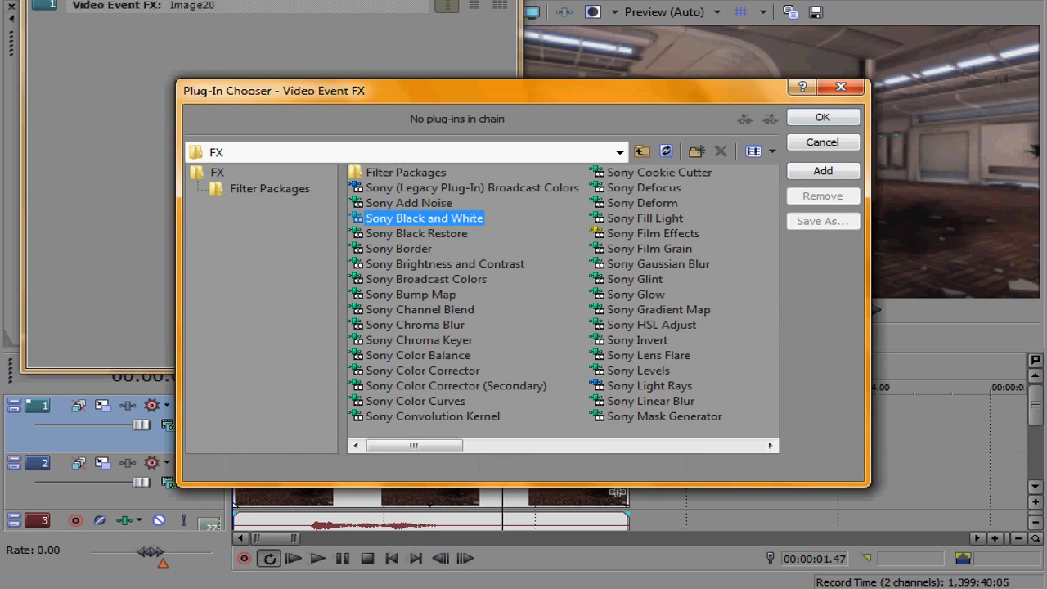
{"action": "left_click", "coordinate": [823, 171]}
{"action": "left_click", "coordinate": [658, 264]}
{"action": "left_click", "coordinate": [823, 171]}
{"action": "left_click", "coordinate": [822, 117]}
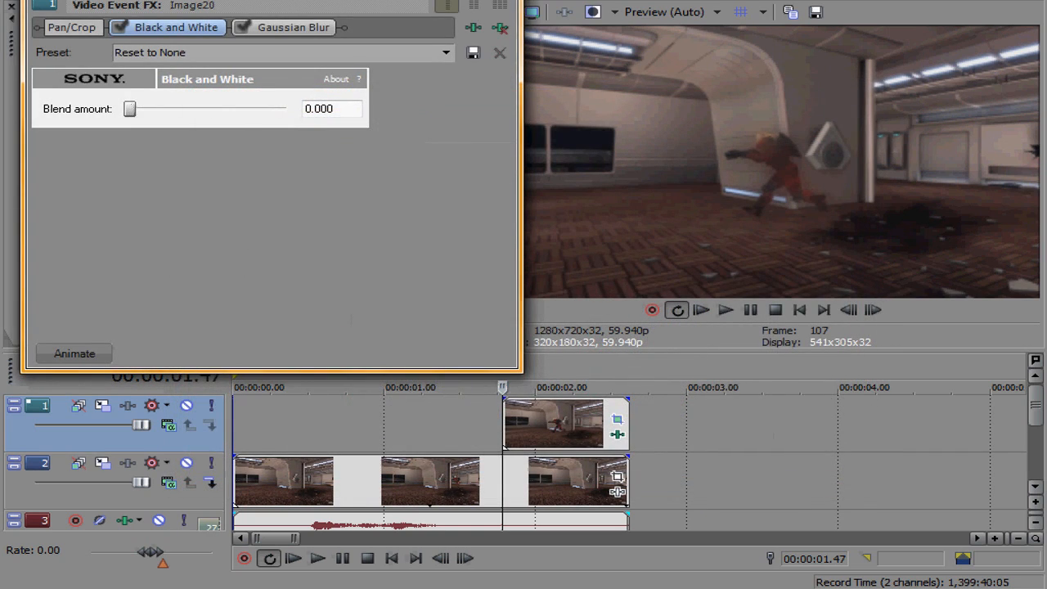
Step: Set the Black and White blend amount to 1.000 and the Gaussian Blur horizontal range to 0
{"action": "left_click_drag", "start_coordinate": [129, 108], "coordinate": [285, 109]}
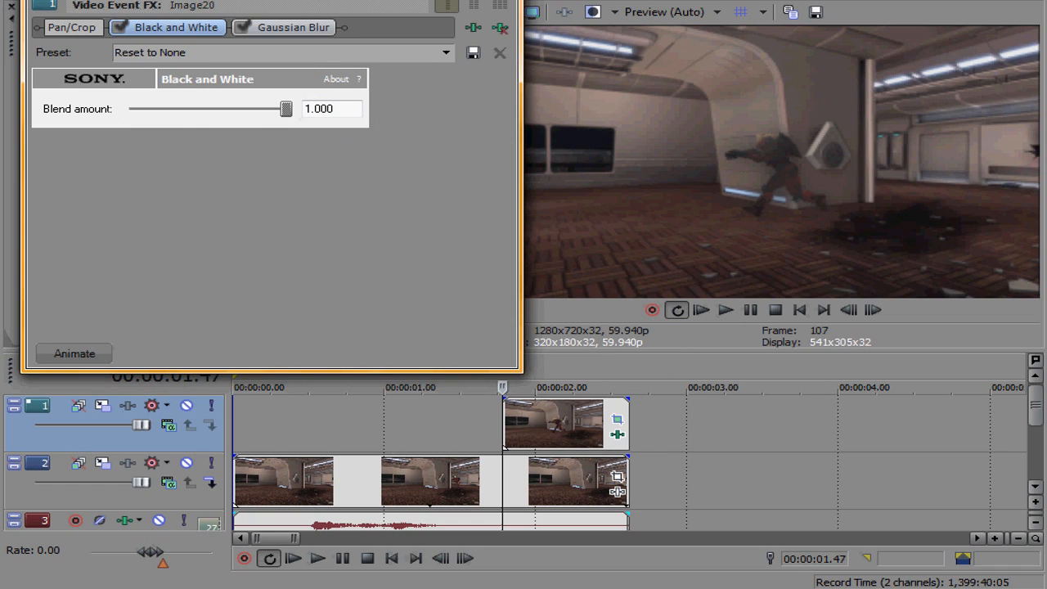
{"action": "left_click", "coordinate": [292, 27]}
{"action": "left_click_drag", "start_coordinate": [154, 106], "coordinate": [144, 129]}
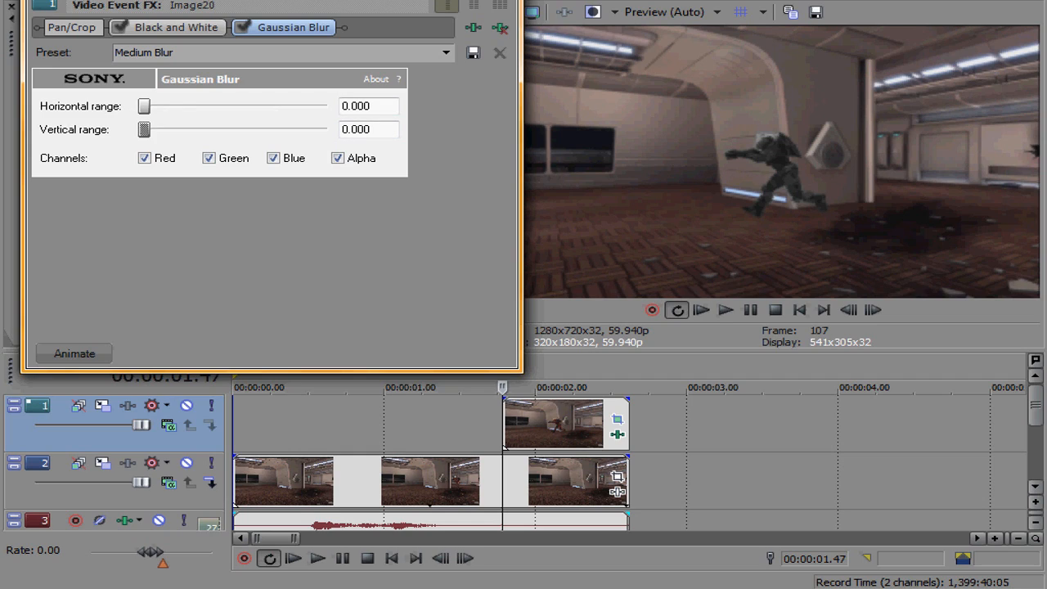
Step: Animate the Gaussian Blur with a keyframe at 00:00:00.50 where the horizontal range is raised slightly, then close the effects window
{"action": "left_click", "coordinate": [74, 353]}
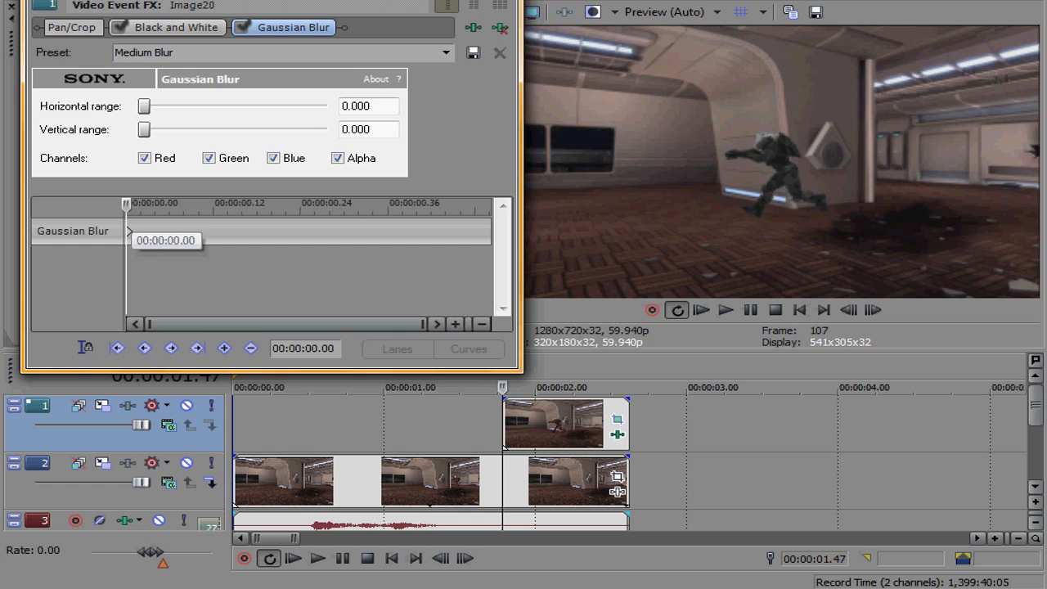
{"action": "left_click_drag", "start_coordinate": [128, 203], "coordinate": [492, 203]}
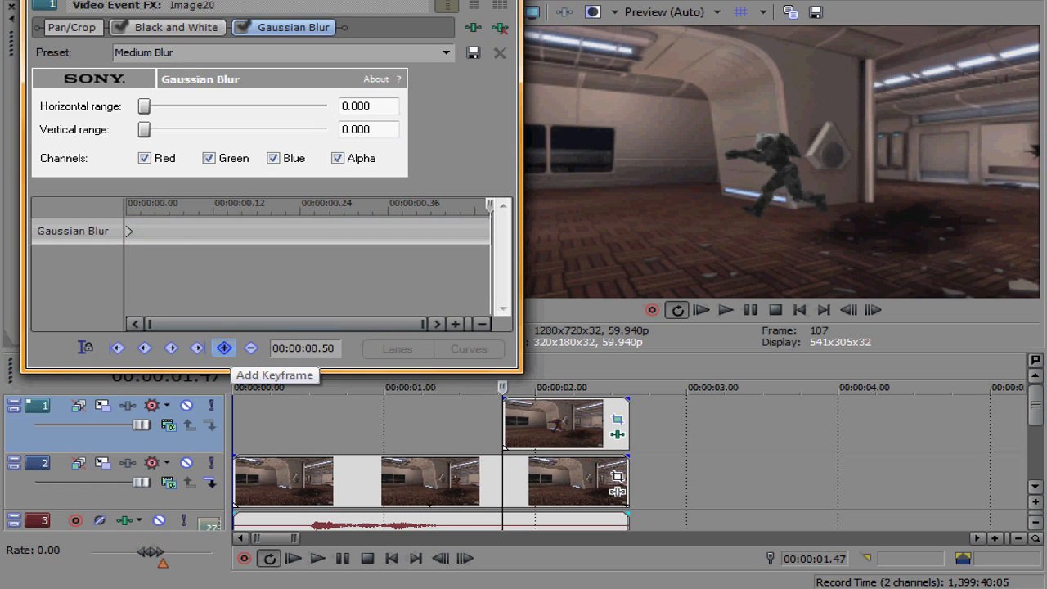
{"action": "left_click", "coordinate": [224, 347]}
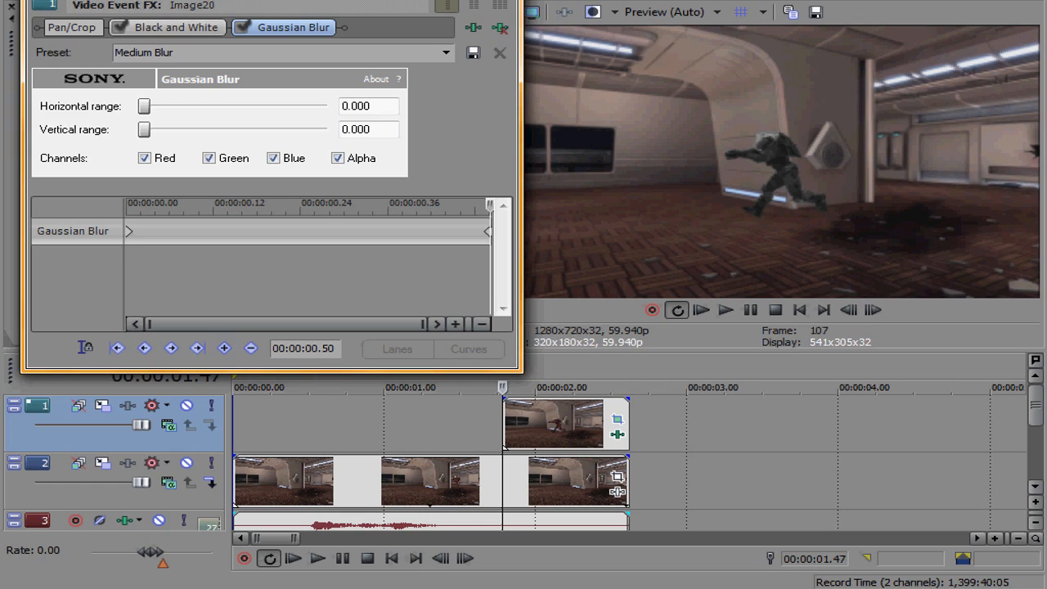
{"action": "left_click_drag", "start_coordinate": [144, 106], "coordinate": [153, 106]}
{"action": "left_click", "coordinate": [503, 1]}
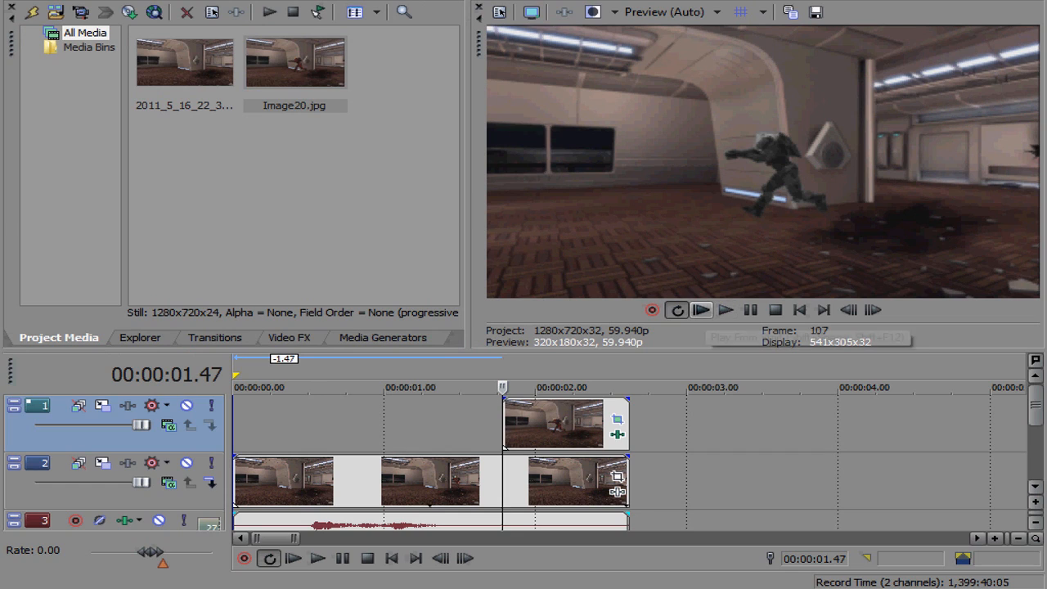
Step: Play and frame-step through the timeline around the freeze-frame to review the effect
{"action": "left_click", "coordinate": [725, 310]}
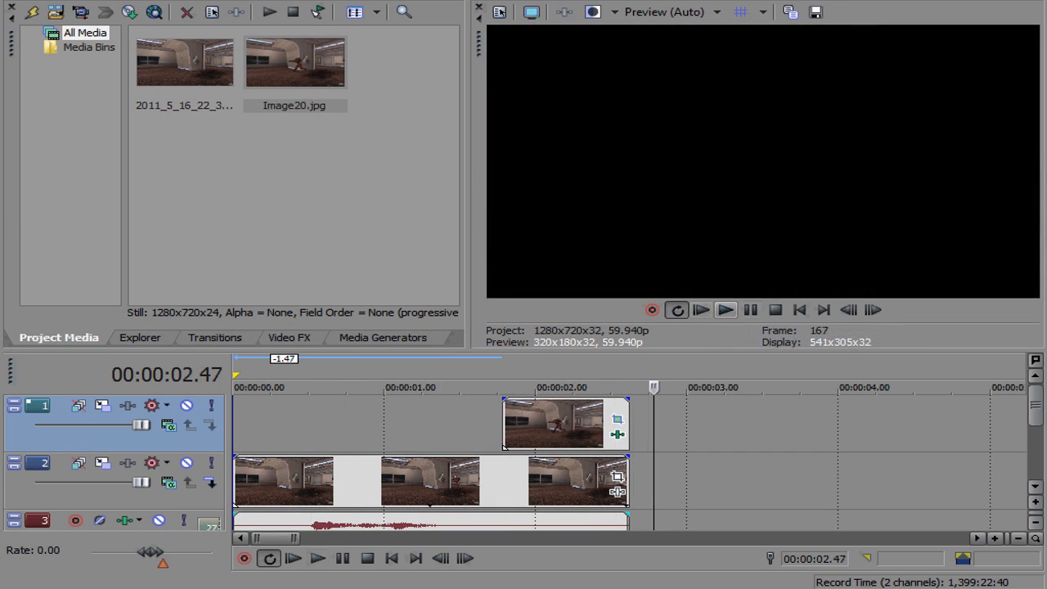
{"action": "left_click", "coordinate": [726, 309]}
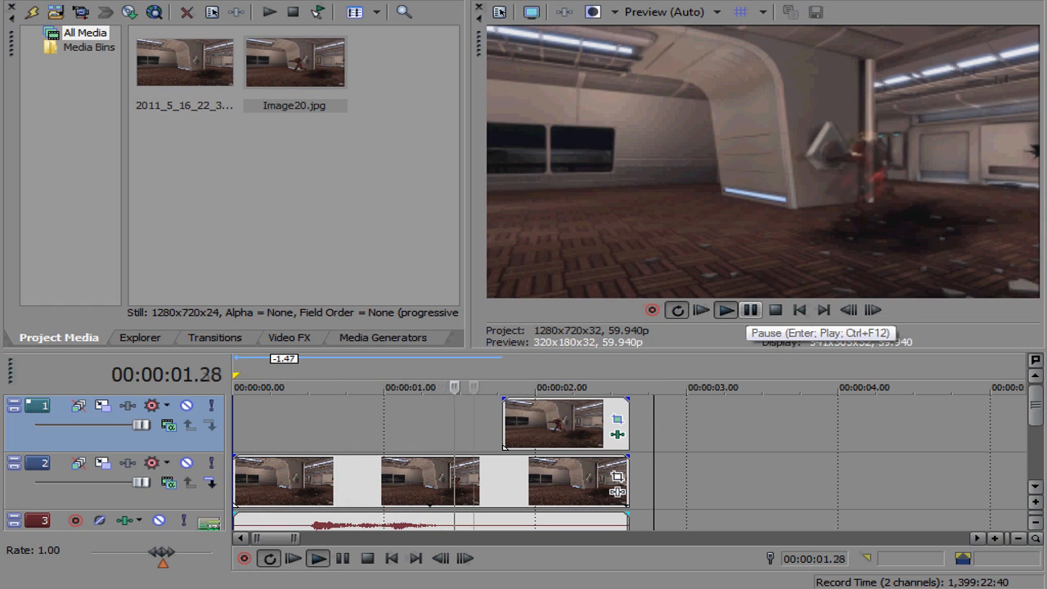
{"action": "left_click", "coordinate": [502, 425]}
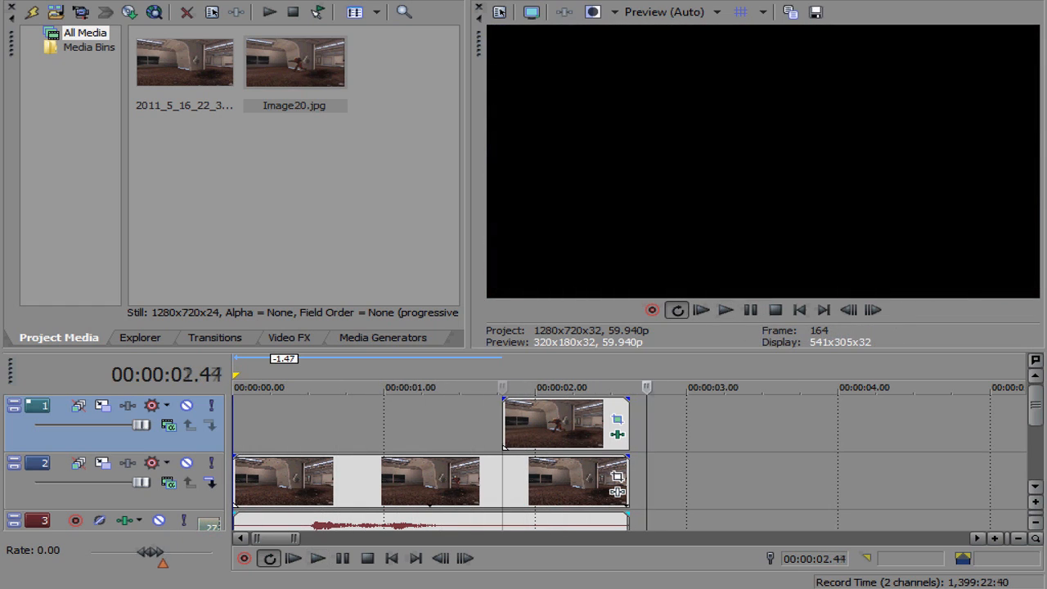
{"action": "left_click", "coordinate": [457, 425]}
{"action": "key", "text": "Right"}
{"action": "key", "text": "Right"}
{"action": "key", "text": "Right"}
{"action": "key", "text": "Right"}
{"action": "key", "text": "Right"}
{"action": "key", "text": "Right"}
{"action": "key", "text": "Right"}
{"action": "key", "text": "Right"}
{"action": "key", "text": "Right"}
{"action": "key", "text": "Right"}
{"action": "key", "text": "Right"}
{"action": "key", "text": "Right"}
{"action": "key", "text": "Right"}
{"action": "key", "text": "Right"}
{"action": "key", "text": "Right"}
{"action": "key", "text": "Right"}
{"action": "key", "text": "Right"}
{"action": "key", "text": "Right"}
{"action": "key", "text": "Right"}
{"action": "key", "text": "Right"}
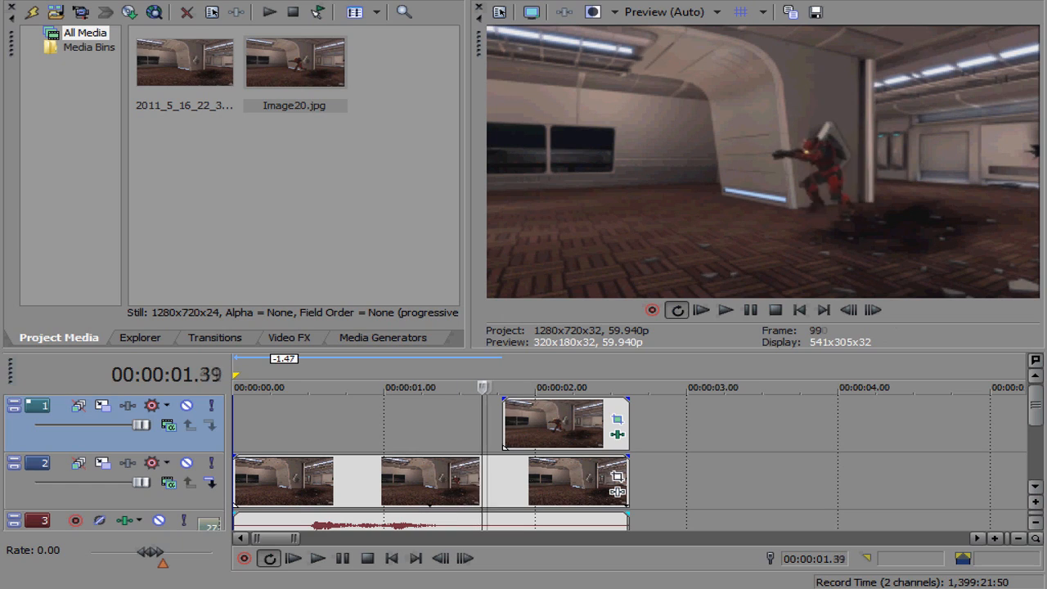
{"action": "key", "text": "Left"}
{"action": "key", "text": "Left"}
{"action": "key", "text": "Left"}
{"action": "key", "text": "Left"}
{"action": "key", "text": "Left"}
{"action": "key", "text": "Left"}
{"action": "key", "text": "Right"}
{"action": "key", "text": "Right"}
{"action": "key", "text": "Right"}
{"action": "key", "text": "Right"}
{"action": "key", "text": "Left"}
{"action": "key", "text": "Left"}
{"action": "key", "text": "Left"}
{"action": "key", "text": "Left"}
{"action": "key", "text": "Left"}
{"action": "key", "text": "Left"}
{"action": "key", "text": "Left"}
{"action": "key", "text": "Left"}
{"action": "key", "text": "Right"}
{"action": "key", "text": "Right"}
{"action": "key", "text": "Right"}
{"action": "key", "text": "Right"}
{"action": "key", "text": "Right"}
{"action": "key", "text": "Right"}
{"action": "key", "text": "Right"}
{"action": "key", "text": "Right"}
{"action": "key", "text": "Right"}
{"action": "key", "text": "Right"}
{"action": "key", "text": "Right"}
{"action": "key", "text": "Right"}
{"action": "key", "text": "Right"}
{"action": "key", "text": "Right"}
{"action": "key", "text": "Right"}
{"action": "key", "text": "Right"}
{"action": "key", "text": "Right"}
{"action": "key", "text": "Right"}
{"action": "key", "text": "Right"}
{"action": "key", "text": "Right"}
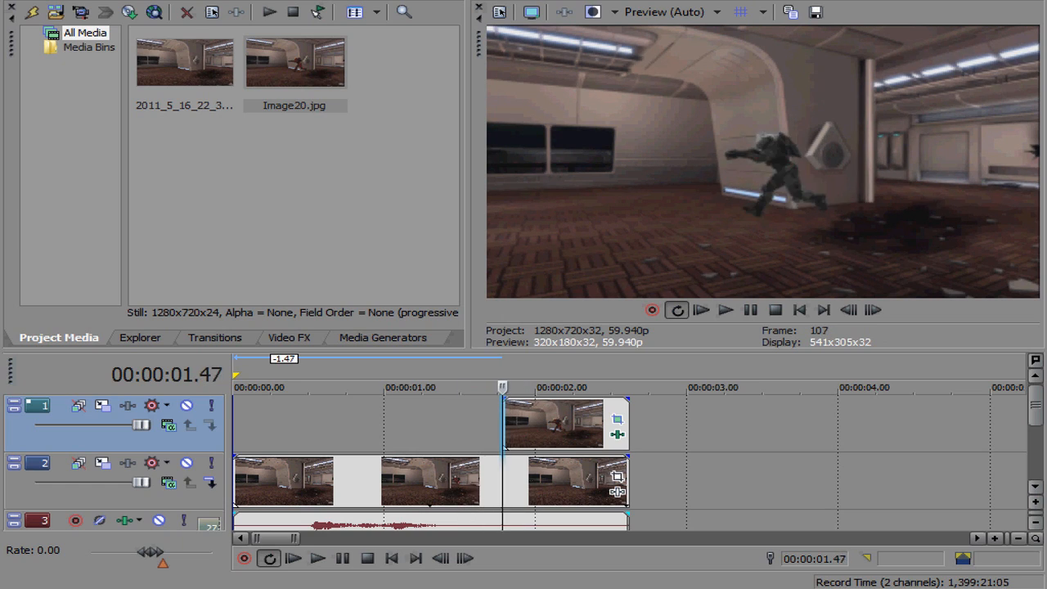
{"action": "key", "text": "Right"}
{"action": "key", "text": "Right"}
{"action": "key", "text": "Right"}
{"action": "key", "text": "Right"}
{"action": "key", "text": "Right"}
{"action": "key", "text": "Right"}
{"action": "key", "text": "Right"}
{"action": "key", "text": "Right"}
{"action": "key", "text": "Right"}
{"action": "key", "text": "Right"}
{"action": "key", "text": "Right"}
{"action": "key", "text": "Right"}
{"action": "key", "text": "Right"}
{"action": "key", "text": "Right"}
{"action": "key", "text": "Right"}
{"action": "key", "text": "Right"}
{"action": "key", "text": "Right"}
{"action": "key", "text": "Right"}
{"action": "key", "text": "Right"}
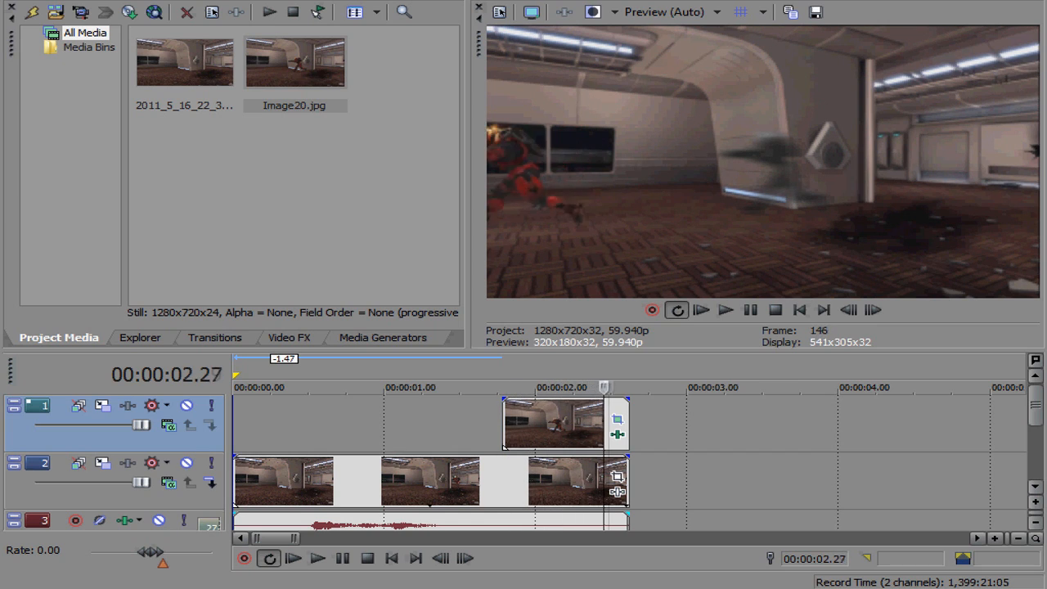
{"action": "key", "text": "Left"}
{"action": "key", "text": "Left"}
{"action": "key", "text": "Left"}
{"action": "key", "text": "Left"}
{"action": "key", "text": "Left"}
{"action": "key", "text": "Left"}
{"action": "key", "text": "Left"}
{"action": "key", "text": "ctrl+Left"}
{"action": "key", "text": "Left"}
{"action": "key", "text": "Left"}
{"action": "key", "text": "Left"}
{"action": "key", "text": "Left"}
{"action": "key", "text": "Left"}
{"action": "key", "text": "Left"}
{"action": "key", "text": "Left"}
{"action": "key", "text": "Left"}
{"action": "key", "text": "Left"}
{"action": "key", "text": "Left"}
{"action": "key", "text": "Left"}
{"action": "key", "text": "Left"}
{"action": "key", "text": "Left"}
{"action": "key", "text": "Left"}
{"action": "key", "text": "Right"}
{"action": "key", "text": "Right"}
{"action": "key", "text": "Right"}
{"action": "key", "text": "Right"}
{"action": "key", "text": "Right"}
{"action": "key", "text": "Right"}
{"action": "key", "text": "Right"}
{"action": "key", "text": "Right"}
{"action": "key", "text": "Right"}
{"action": "key", "text": "Right"}
{"action": "key", "text": "Right"}
{"action": "key", "text": "Right"}
{"action": "key", "text": "Right"}
{"action": "key", "text": "Right"}
{"action": "key", "text": "Right"}
{"action": "key", "text": "Right"}
{"action": "key", "text": "Right"}
{"action": "key", "text": "Right"}
{"action": "key", "text": "Right"}
{"action": "key", "text": "Right"}
{"action": "key", "text": "Right"}
{"action": "key", "text": "Right"}
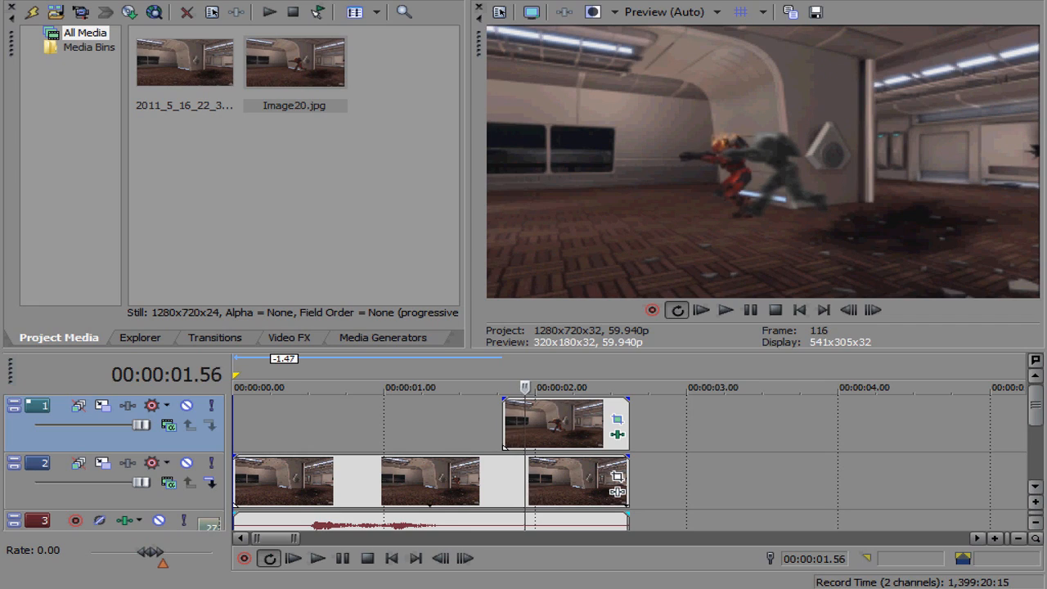
{"action": "key", "text": "ctrl+Left"}
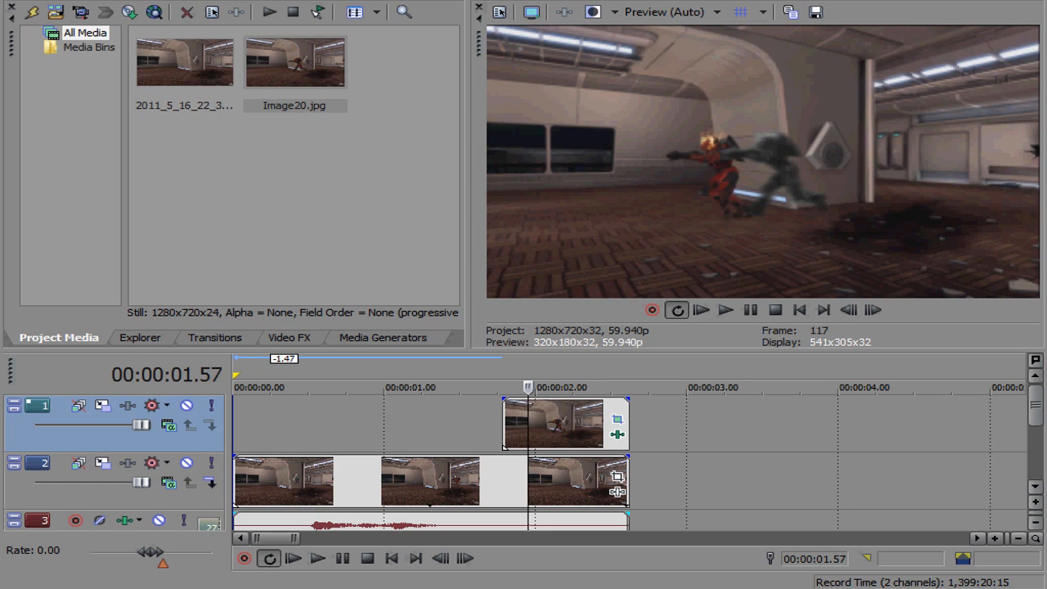
{"action": "left_click_drag", "start_coordinate": [527, 387], "coordinate": [551, 387]}
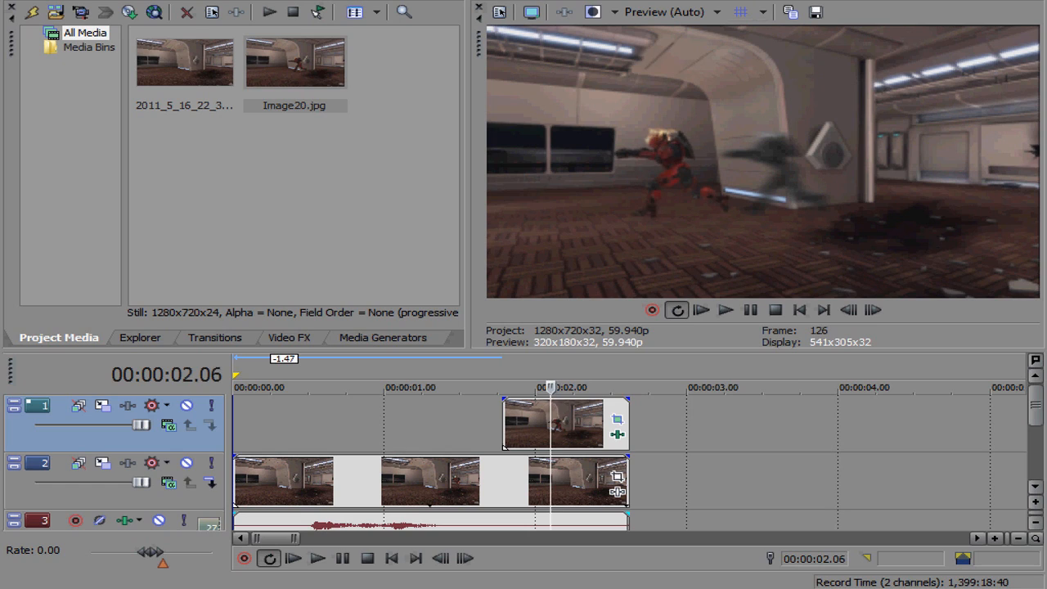
{"action": "mouse_move", "coordinate": [1035, 405]}
{"action": "left_mouse_down"}
{"action": "mouse_move", "coordinate": [1035, 424]}
{"action": "mouse_move", "coordinate": [1036, 405]}
{"action": "left_mouse_up"}
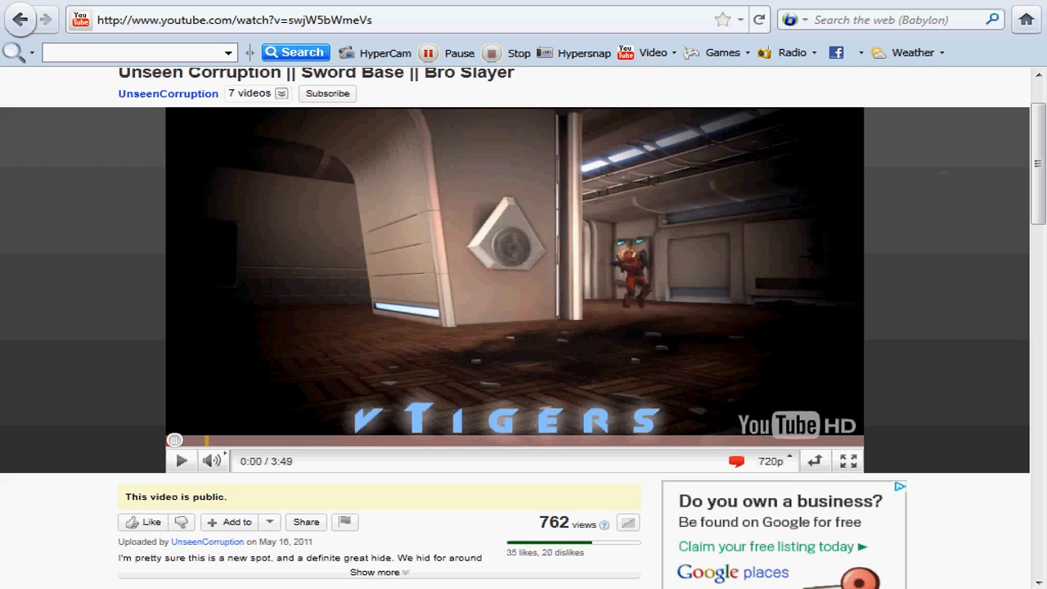
Step: Switch to the browser and play and pause the reference YouTube video, then return to the editor
{"action": "key", "text": "space"}
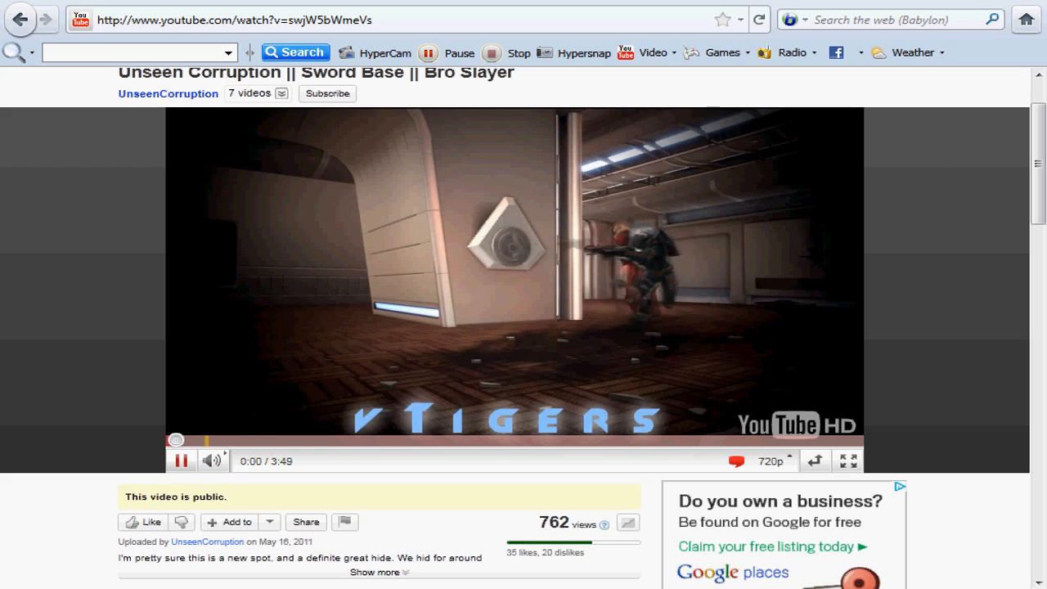
{"action": "key", "text": "space"}
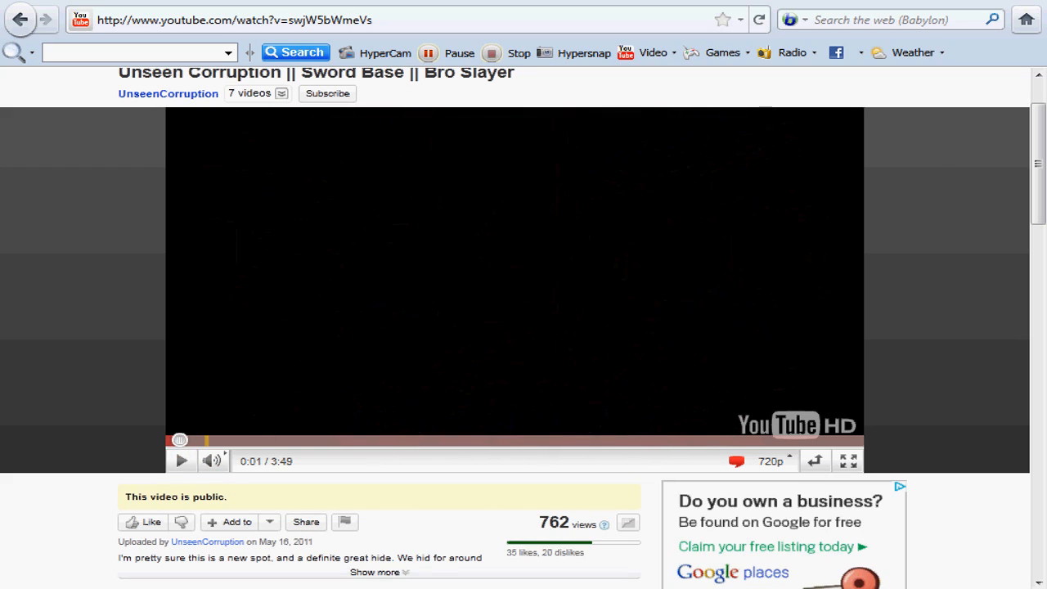
{"action": "key", "text": "F2"}
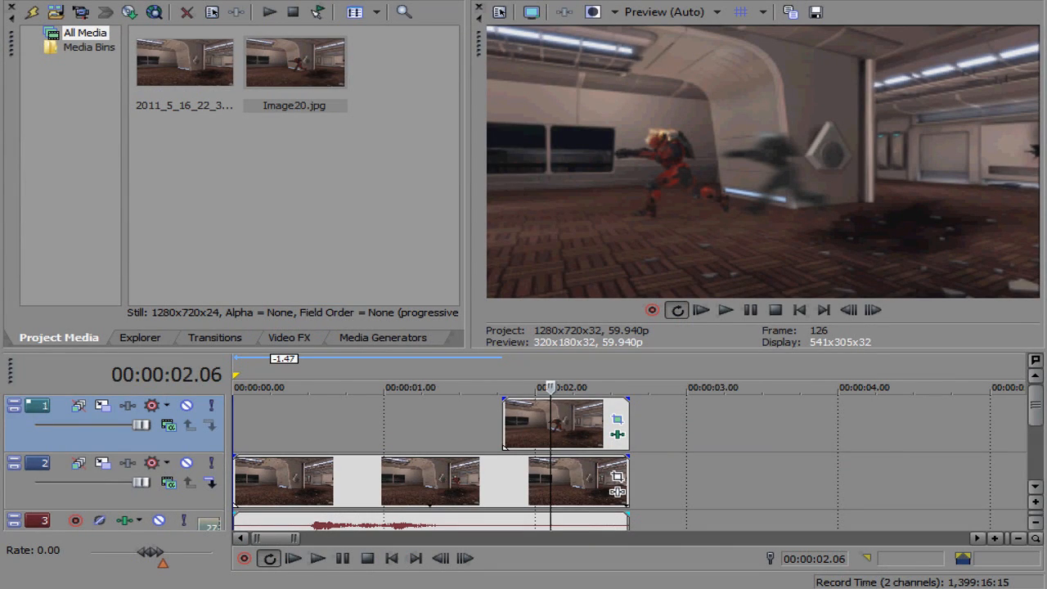
Step: Add the Sony Bump Map effect to the second track's video event and apply its vjjk preset
{"action": "left_click", "coordinate": [411, 425]}
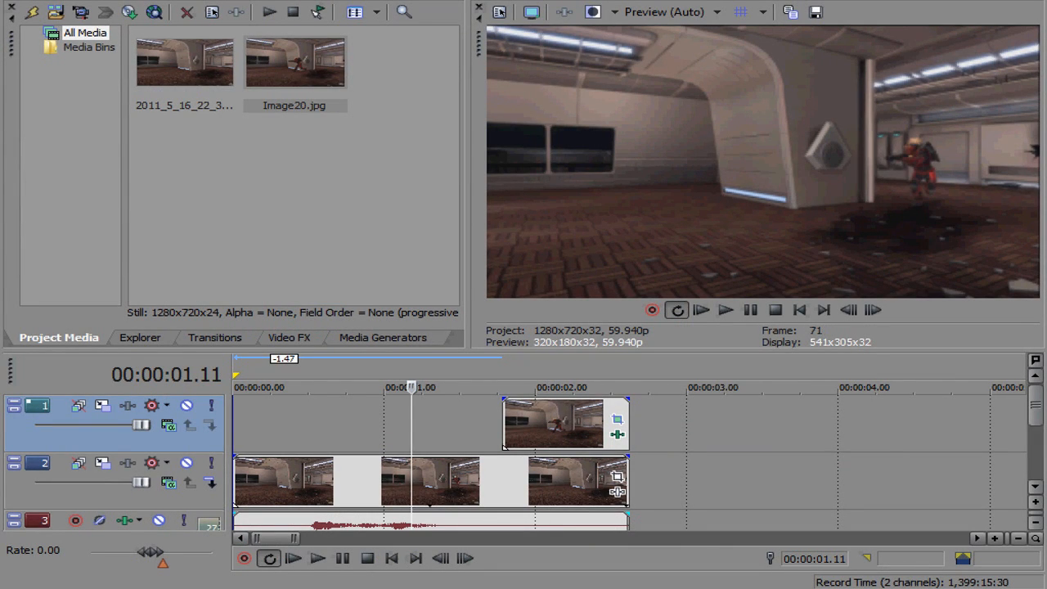
{"action": "left_click", "coordinate": [618, 490]}
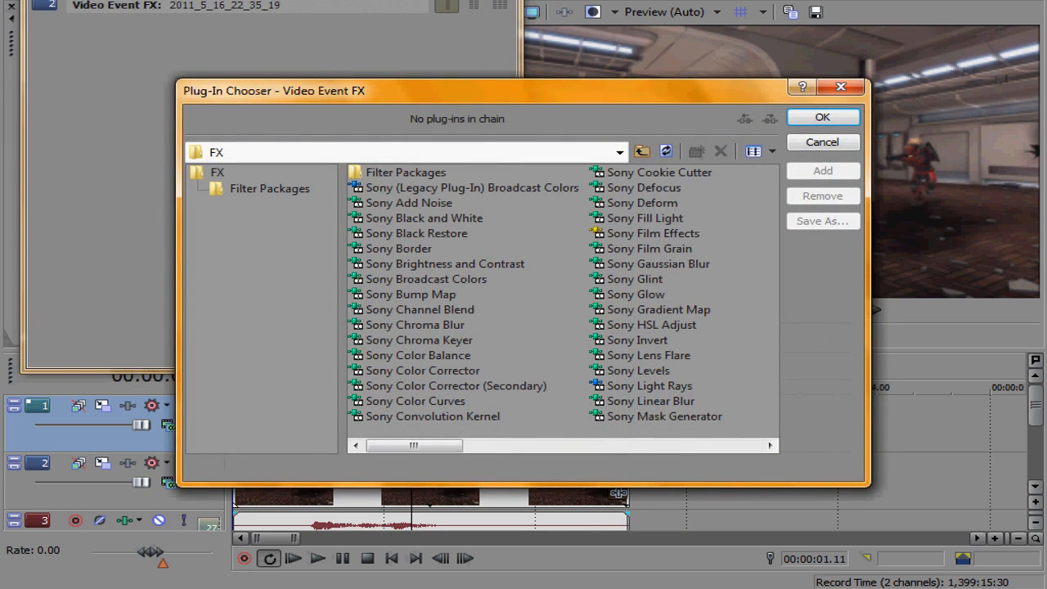
{"action": "left_click", "coordinate": [411, 294]}
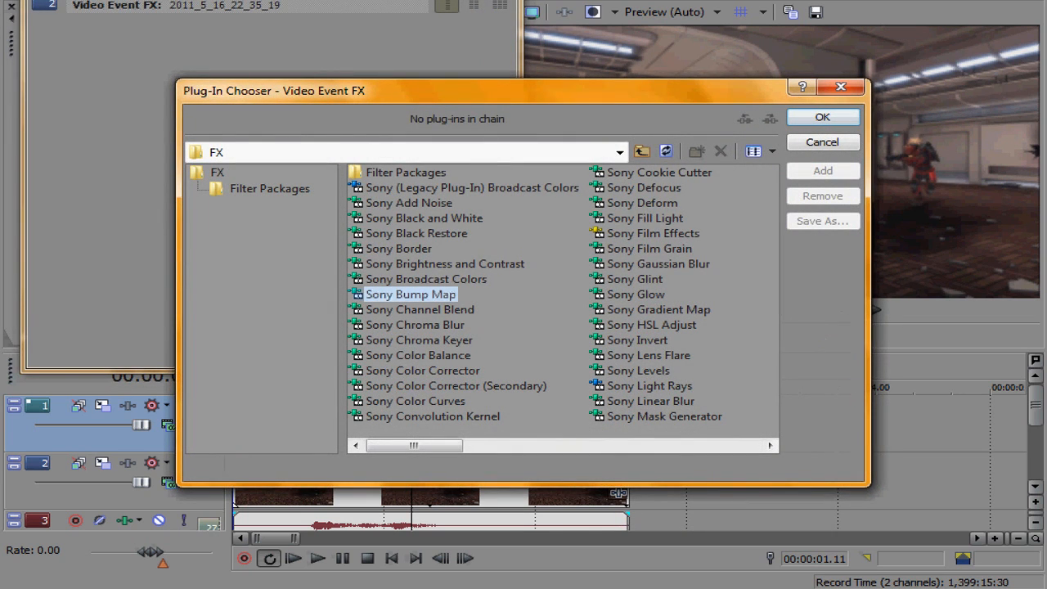
{"action": "left_click", "coordinate": [822, 171]}
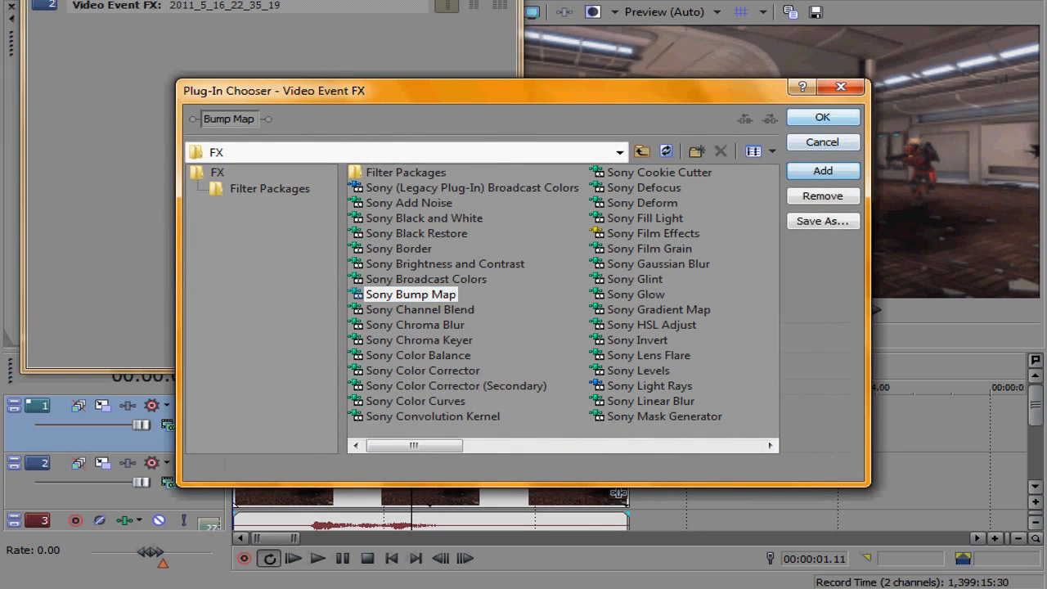
{"action": "left_click", "coordinate": [823, 118]}
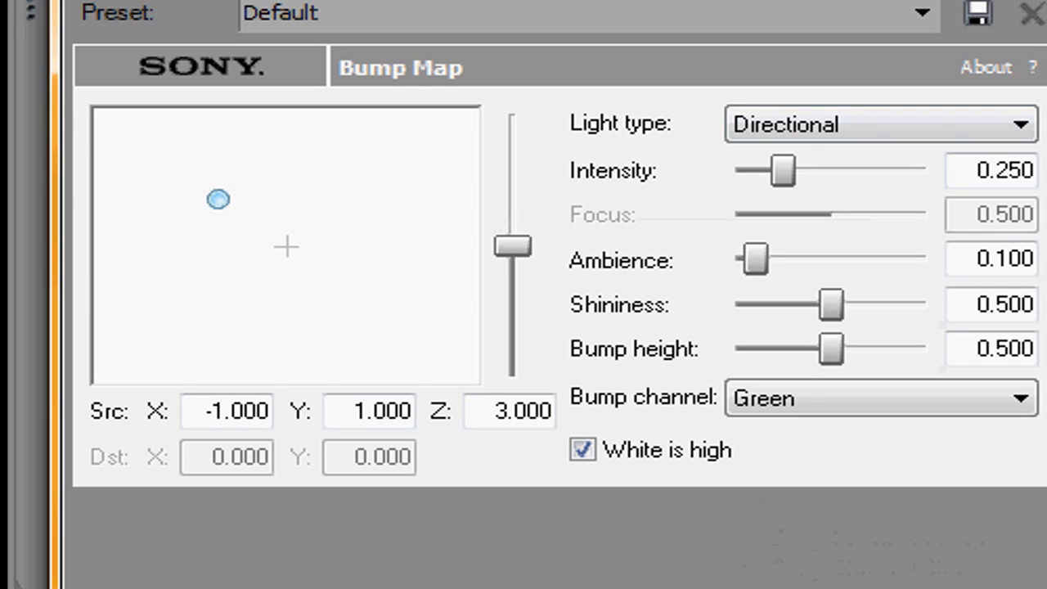
{"action": "left_click", "coordinate": [923, 13]}
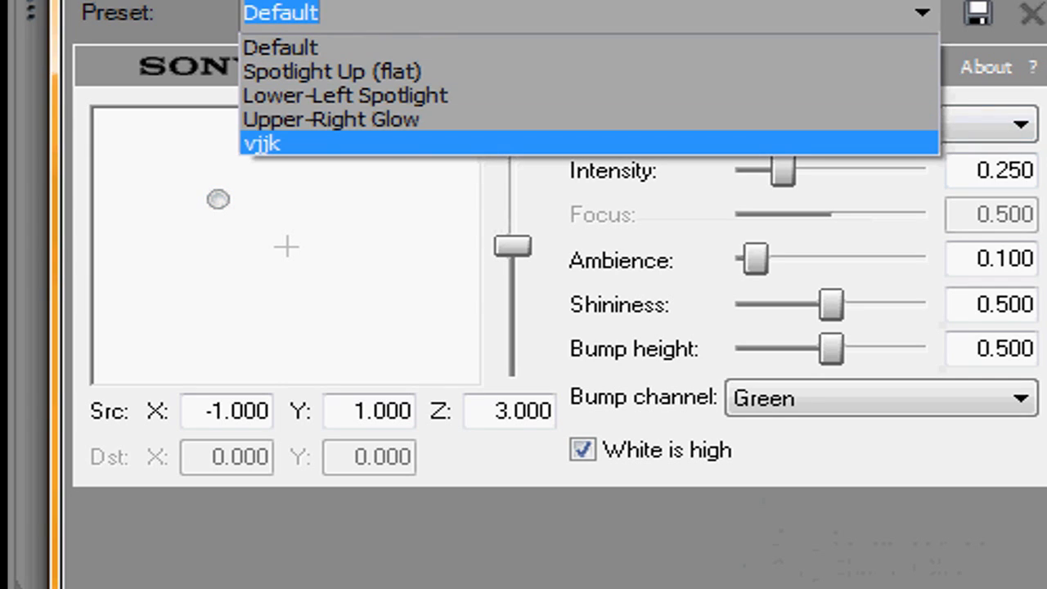
{"action": "left_click", "coordinate": [883, 139]}
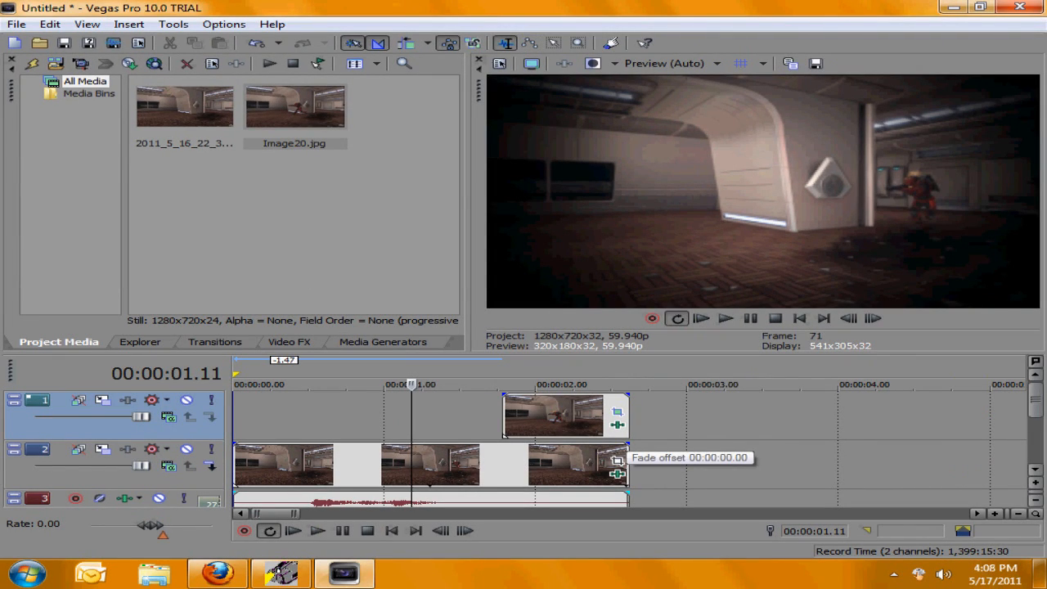
Step: Drag fade-outs onto the ends of the second track's video event and the snapshot event
{"action": "left_click_drag", "start_coordinate": [618, 462], "coordinate": [518, 456]}
{"action": "left_click_drag", "start_coordinate": [625, 398], "coordinate": [518, 402]}
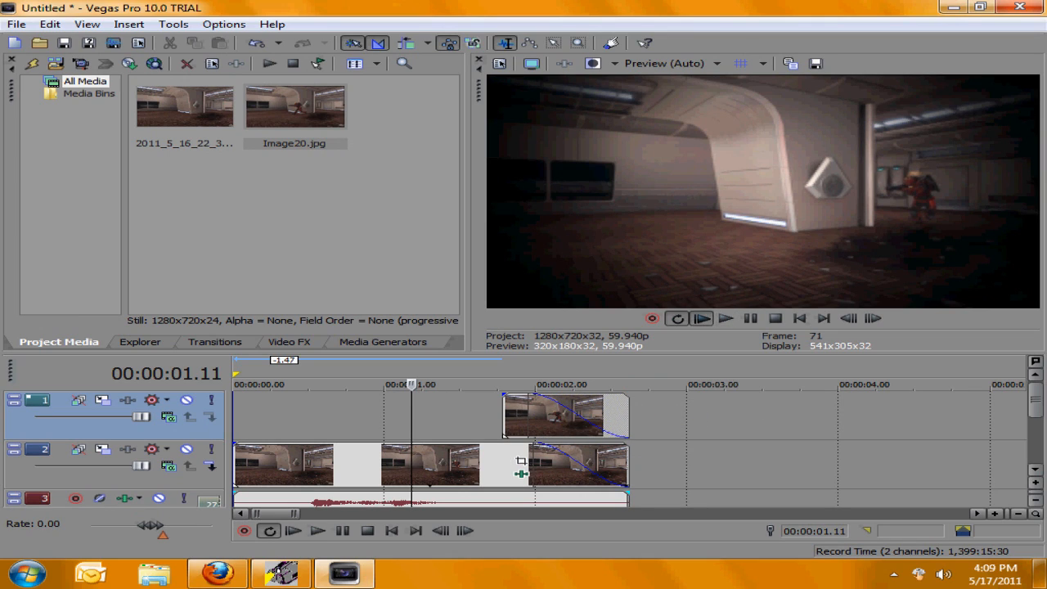
Step: Play back the project from the start to review the fades and effects
{"action": "key", "text": "space"}
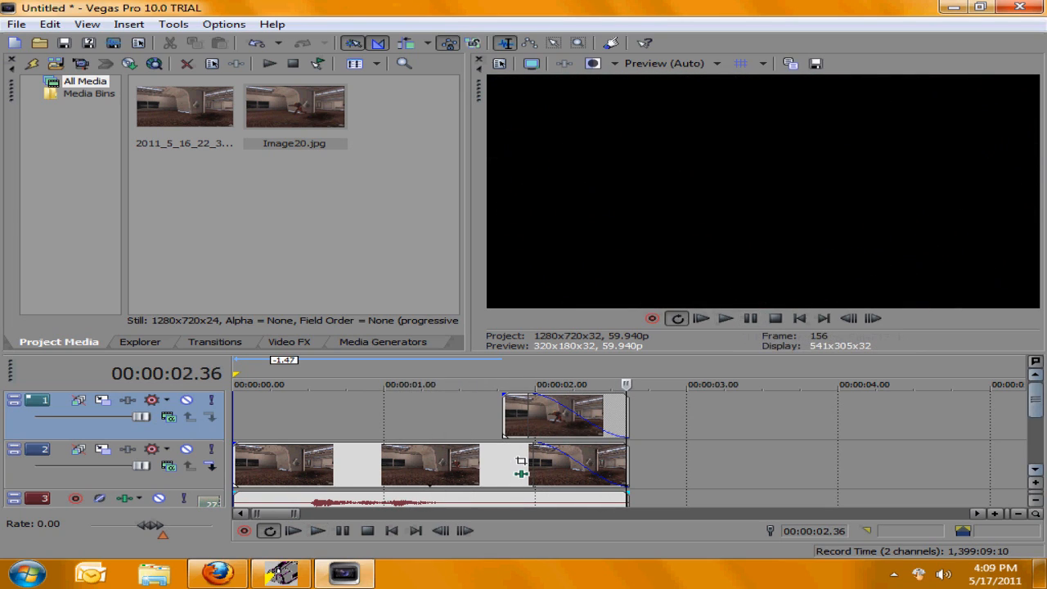
{"action": "scroll", "coordinate": [615, 427], "scroll_direction": "down", "scroll_amount": 2}
{"action": "key", "text": "ctrl+alt+Left"}
{"action": "key", "text": "ctrl+alt+Left"}
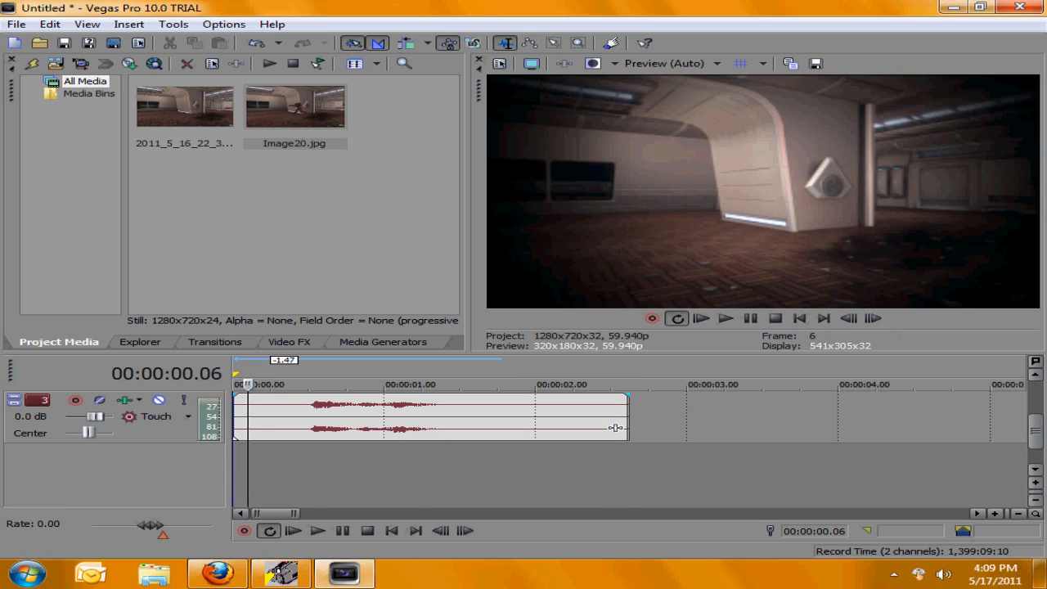
{"action": "scroll", "coordinate": [615, 426], "scroll_direction": "up", "scroll_amount": 2}
{"action": "scroll", "coordinate": [614, 427], "scroll_direction": "down", "scroll_amount": 2}
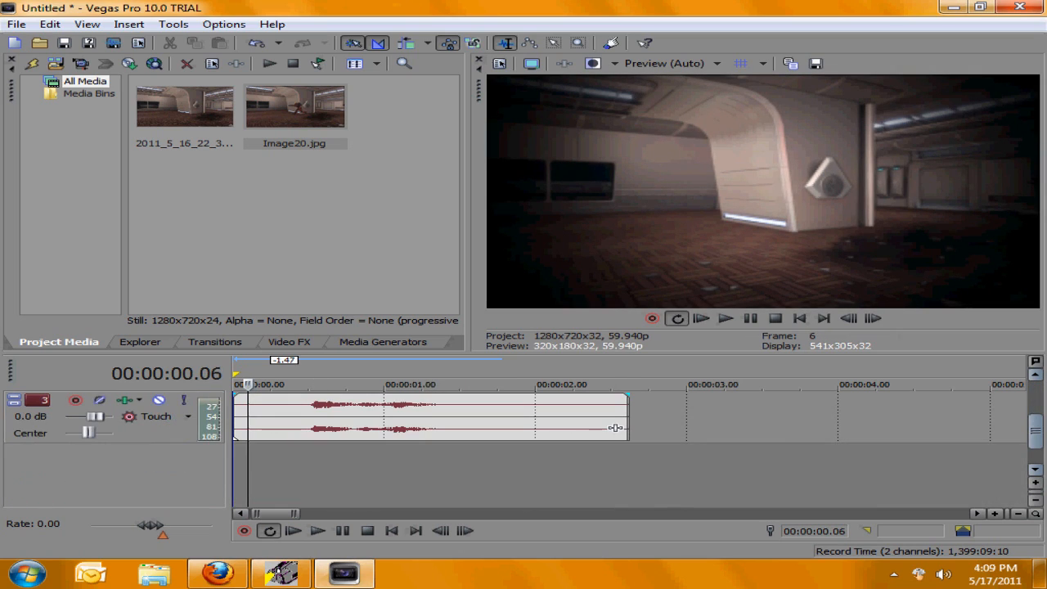
{"action": "left_click", "coordinate": [725, 318]}
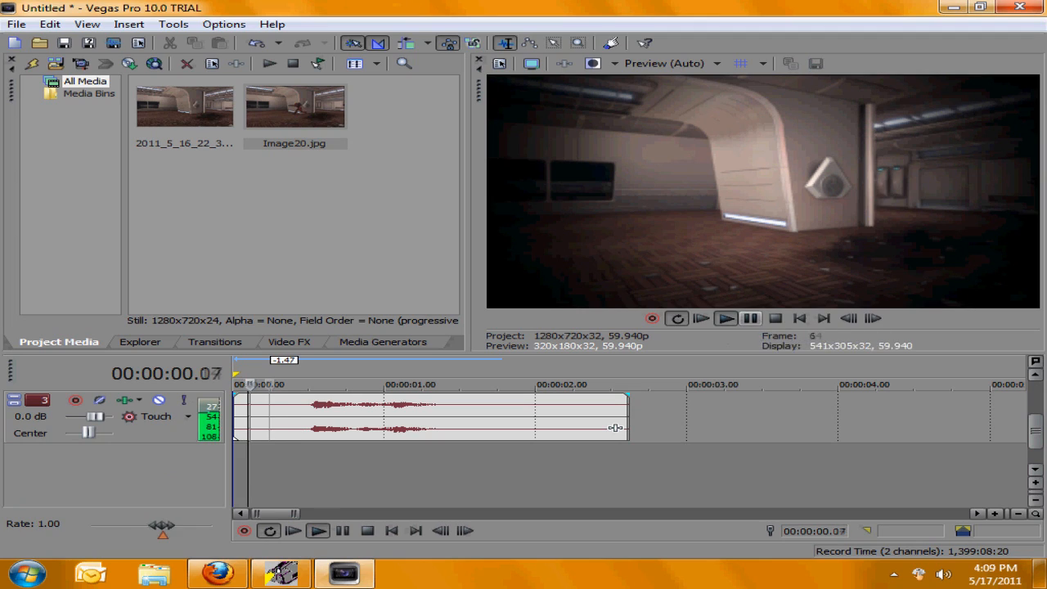
{"action": "key", "text": "Return"}
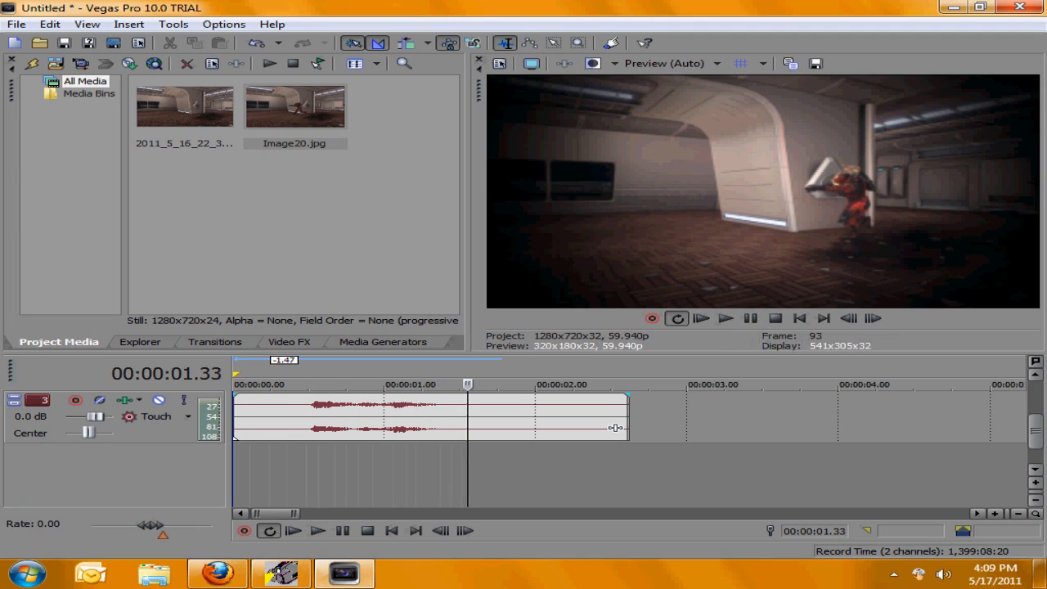
Step: Delete the audio event on the third track
{"action": "left_click", "coordinate": [415, 421]}
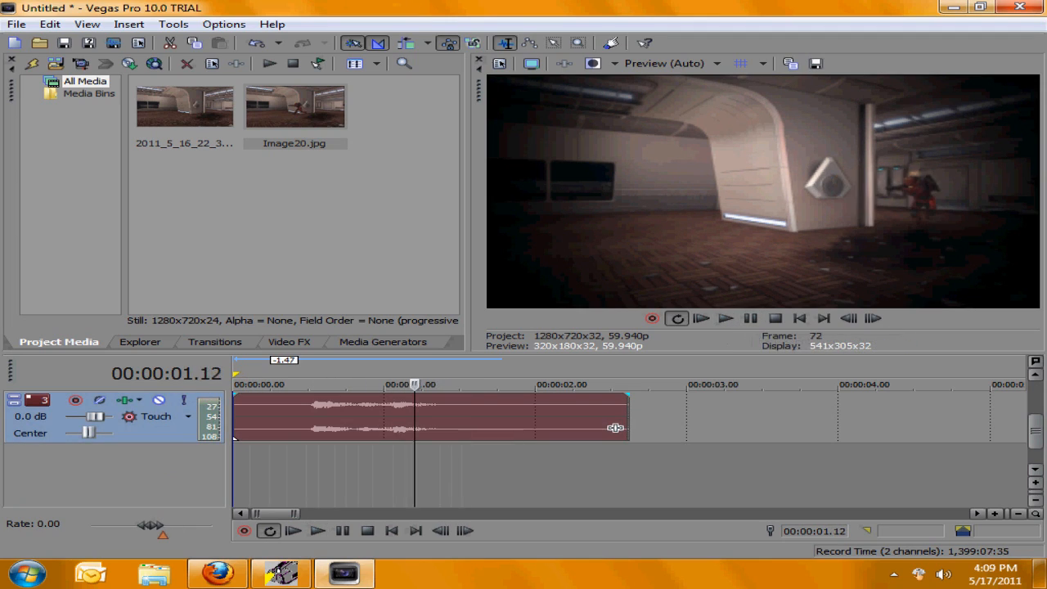
{"action": "scroll", "coordinate": [414, 421], "scroll_direction": "up", "scroll_amount": 1}
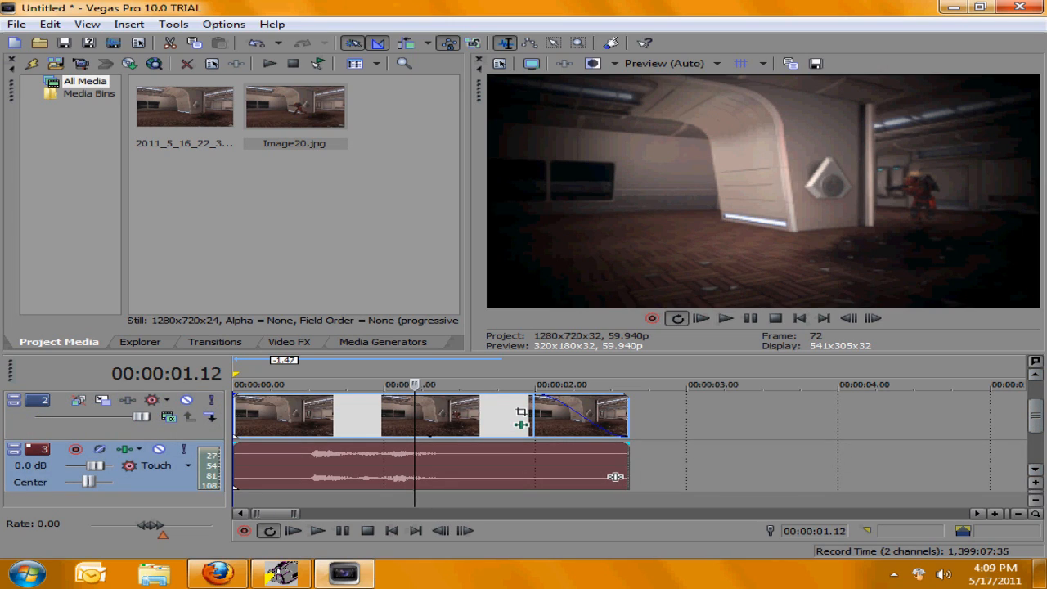
{"action": "key", "text": "Delete"}
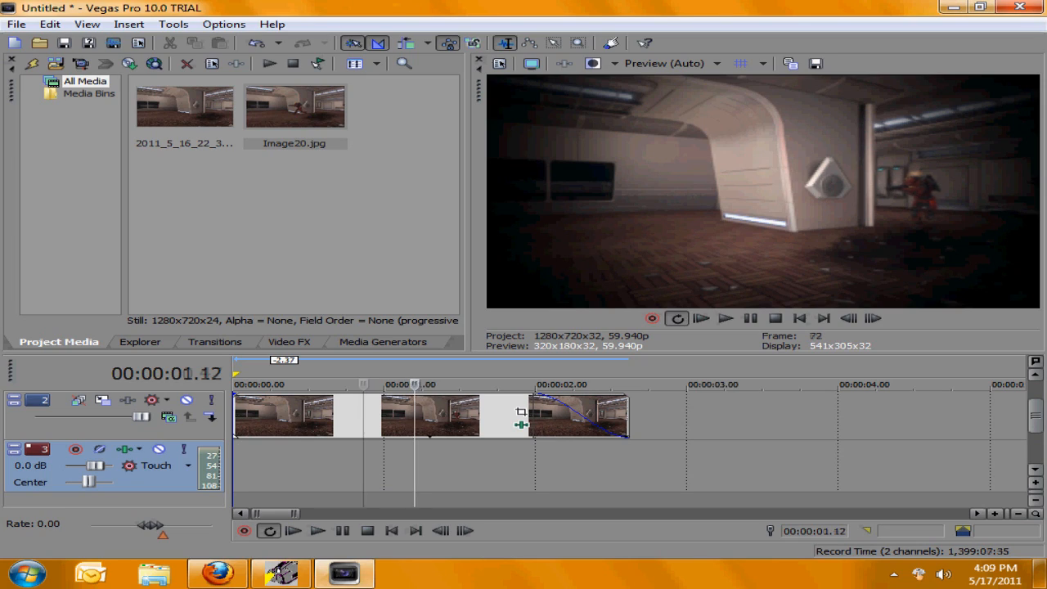
{"action": "key", "text": "Home"}
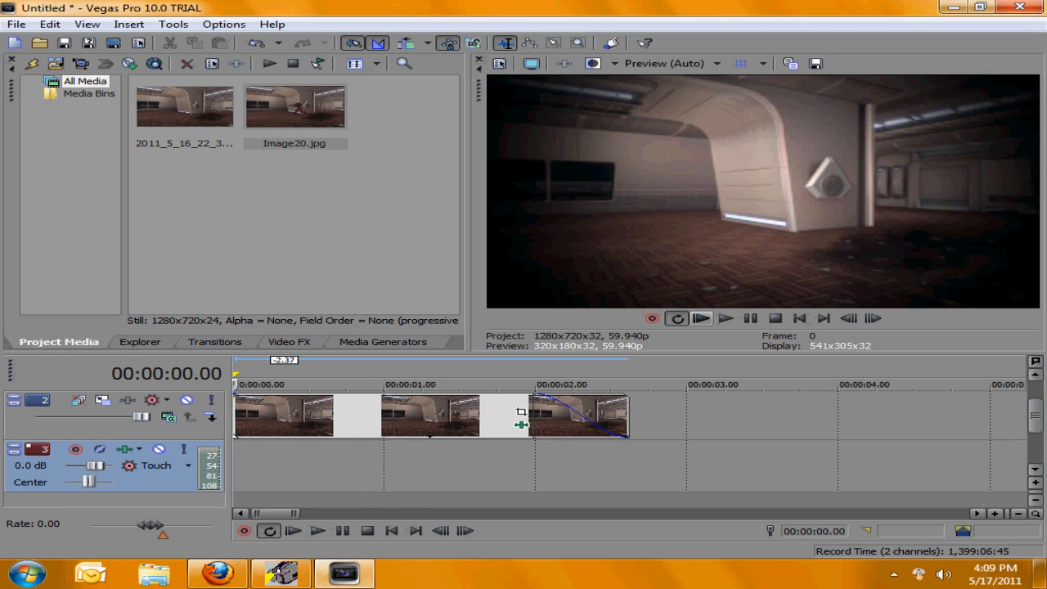
{"action": "left_click", "coordinate": [502, 417]}
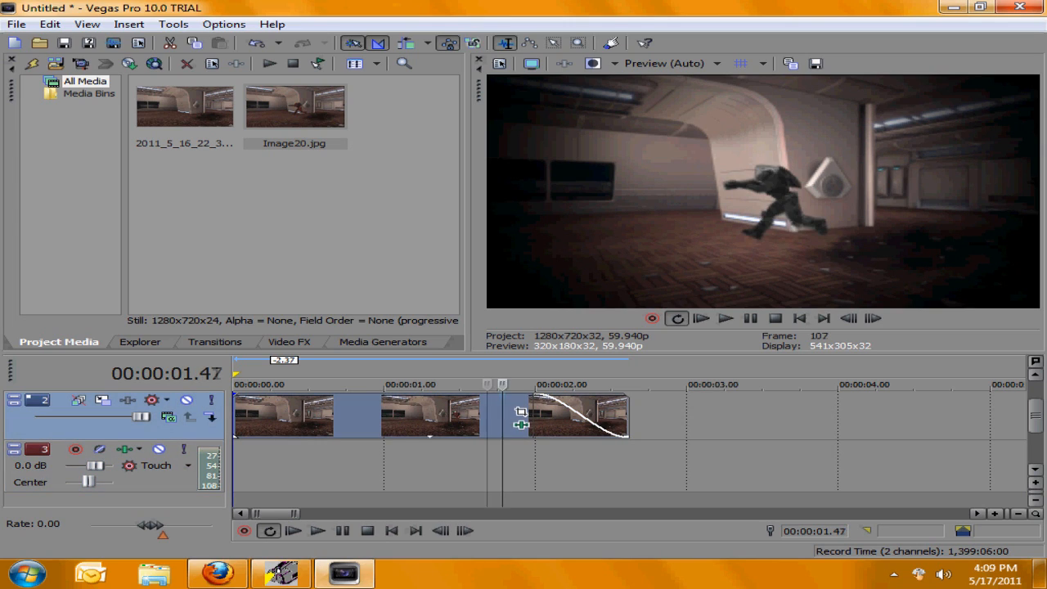
Step: Step frame by frame through the frames around the freeze-frame transition to review the masked snapshot effect
{"action": "key", "text": "Left"}
{"action": "key", "text": "Left"}
{"action": "key", "text": "Left"}
{"action": "key", "text": "Left"}
{"action": "key", "text": "Left"}
{"action": "key", "text": "Left"}
{"action": "key", "text": "Left"}
{"action": "key", "text": "Left"}
{"action": "key", "text": "Left"}
{"action": "key", "text": "Left"}
{"action": "key", "text": "Left"}
{"action": "key", "text": "Left"}
{"action": "key", "text": "Left"}
{"action": "key", "text": "Left"}
{"action": "key", "text": "Left"}
{"action": "key", "text": "Left"}
{"action": "key", "text": "Left"}
{"action": "key", "text": "Left"}
{"action": "key", "text": "Left"}
{"action": "key", "text": "Right"}
{"action": "key", "text": "Right"}
{"action": "key", "text": "Right"}
{"action": "key", "text": "Right"}
{"action": "key", "text": "Right"}
{"action": "key", "text": "Right"}
{"action": "key", "text": "Right"}
{"action": "key", "text": "Right"}
{"action": "key", "text": "Right"}
{"action": "key", "text": "Right"}
{"action": "key", "text": "Right"}
{"action": "key", "text": "Right"}
{"action": "key", "text": "Right"}
{"action": "key", "text": "Right"}
{"action": "key", "text": "Right"}
{"action": "key", "text": "Right"}
{"action": "key", "text": "Right"}
{"action": "key", "text": "Right"}
{"action": "key", "text": "Right"}
{"action": "key", "text": "Right"}
{"action": "key", "text": "Right"}
{"action": "key", "text": "Right"}
{"action": "key", "text": "Right"}
{"action": "key", "text": "Right"}
{"action": "key", "text": "Right"}
{"action": "key", "text": "Right"}
{"action": "key", "text": "Right"}
{"action": "key", "text": "Right"}
{"action": "key", "text": "Right"}
{"action": "key", "text": "Right"}
{"action": "key", "text": "Right"}
{"action": "key", "text": "Right"}
{"action": "key", "text": "Right"}
{"action": "key", "text": "Right"}
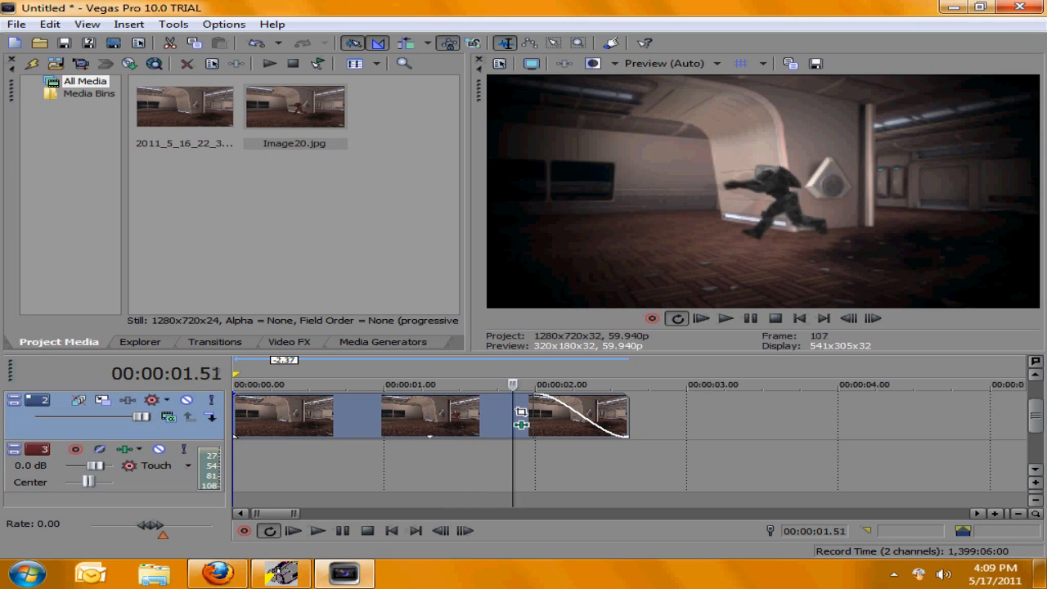
{"action": "key", "text": "Right"}
{"action": "key", "text": "Right"}
{"action": "key", "text": "Right"}
{"action": "key", "text": "Right"}
{"action": "key", "text": "Right"}
{"action": "key", "text": "Right"}
{"action": "key", "text": "Right"}
{"action": "key", "text": "Right"}
{"action": "key", "text": "Right"}
{"action": "key", "text": "Right"}
{"action": "key", "text": "Right"}
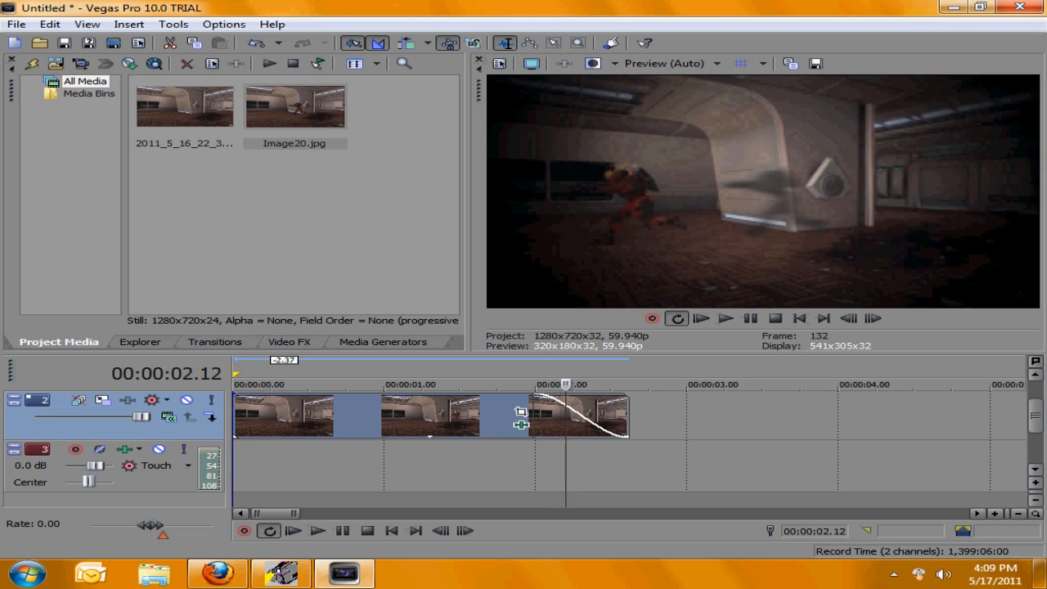
{"action": "key", "text": "Left"}
{"action": "key", "text": "Left"}
{"action": "key", "text": "Left"}
{"action": "key", "text": "Left"}
{"action": "key", "text": "Left"}
{"action": "key", "text": "Left"}
{"action": "key", "text": "Left"}
{"action": "key", "text": "Left"}
{"action": "key", "text": "Left"}
{"action": "key", "text": "Left"}
{"action": "key", "text": "Left"}
{"action": "key", "text": "Left"}
{"action": "key", "text": "Left"}
{"action": "key", "text": "Left"}
{"action": "key", "text": "Left"}
{"action": "key", "text": "Left"}
{"action": "key", "text": "Left"}
{"action": "key", "text": "Left"}
{"action": "key", "text": "Left"}
{"action": "key", "text": "Left"}
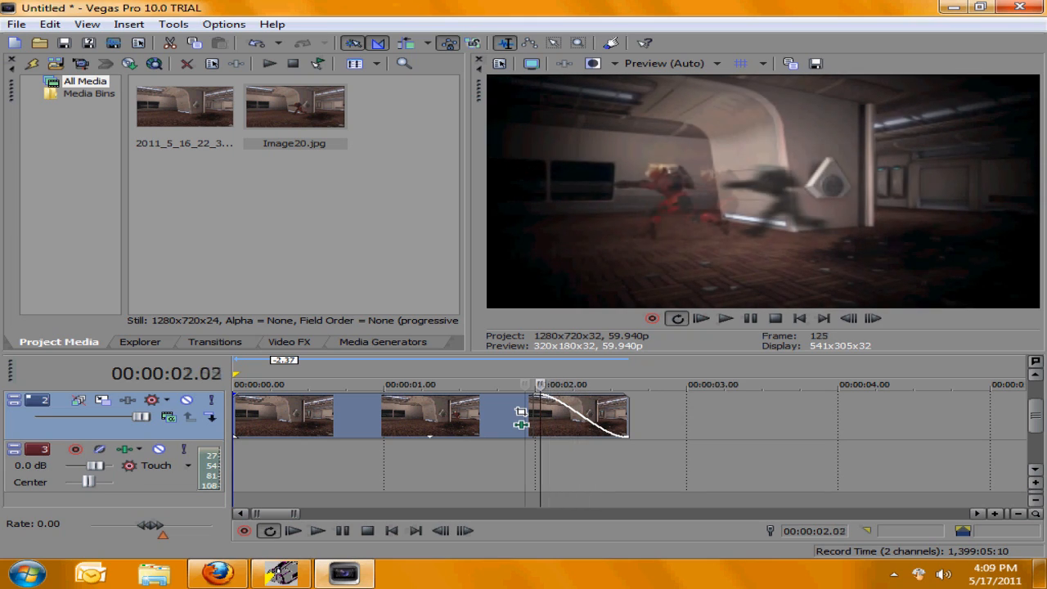
{"action": "key", "text": "Right"}
{"action": "key", "text": "Right"}
{"action": "key", "text": "Right"}
{"action": "key", "text": "Right"}
{"action": "key", "text": "Right"}
{"action": "key", "text": "Right"}
{"action": "key", "text": "Right"}
{"action": "key", "text": "Right"}
{"action": "key", "text": "Right"}
{"action": "key", "text": "Right"}
{"action": "key", "text": "Right"}
{"action": "key", "text": "Right"}
{"action": "key", "text": "Right"}
{"action": "key", "text": "Right"}
{"action": "key", "text": "Right"}
{"action": "key", "text": "Right"}
{"action": "key", "text": "Right"}
{"action": "key", "text": "Right"}
{"action": "key", "text": "Right"}
{"action": "key", "text": "Right"}
{"action": "key", "text": "Right"}
{"action": "key", "text": "Right"}
{"action": "key", "text": "Right"}
{"action": "key", "text": "Right"}
{"action": "key", "text": "Right"}
{"action": "key", "text": "Right"}
{"action": "key", "text": "Right"}
{"action": "key", "text": "Right"}
{"action": "key", "text": "Left"}
{"action": "key", "text": "Left"}
{"action": "key", "text": "Left"}
{"action": "key", "text": "Left"}
{"action": "key", "text": "Left"}
{"action": "key", "text": "Left"}
{"action": "key", "text": "Left"}
{"action": "key", "text": "Left"}
{"action": "key", "text": "Right"}
{"action": "key", "text": "Right"}
{"action": "key", "text": "Right"}
{"action": "key", "text": "Right"}
{"action": "key", "text": "Right"}
{"action": "key", "text": "Right"}
{"action": "key", "text": "Right"}
{"action": "key", "text": "Right"}
{"action": "key", "text": "Right"}
{"action": "key", "text": "Right"}
{"action": "key", "text": "Right"}
{"action": "key", "text": "Right"}
{"action": "key", "text": "Right"}
{"action": "key", "text": "Right"}
{"action": "key", "text": "Right"}
{"action": "key", "text": "Right"}
{"action": "key", "text": "Right"}
{"action": "key", "text": "Right"}
{"action": "key", "text": "Right"}
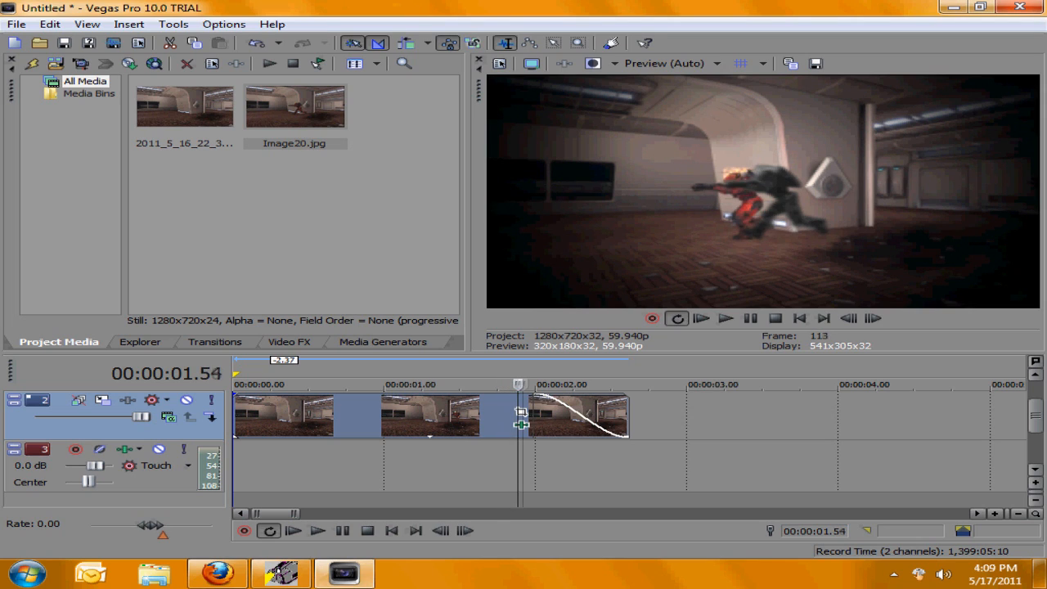
{"action": "key", "text": "Right"}
{"action": "key", "text": "Right"}
{"action": "key", "text": "Right"}
{"action": "key", "text": "Right"}
{"action": "key", "text": "Right"}
{"action": "key", "text": "Right"}
{"action": "key", "text": "Right"}
{"action": "key", "text": "Right"}
{"action": "key", "text": "Right"}
{"action": "key", "text": "Right"}
{"action": "key", "text": "Right"}
{"action": "key", "text": "Right"}
{"action": "key", "text": "Right"}
{"action": "key", "text": "Right"}
{"action": "key", "text": "Right"}
{"action": "key", "text": "Right"}
{"action": "key", "text": "Right"}
{"action": "key", "text": "Right"}
{"action": "key", "text": "Right"}
{"action": "key", "text": "Right"}
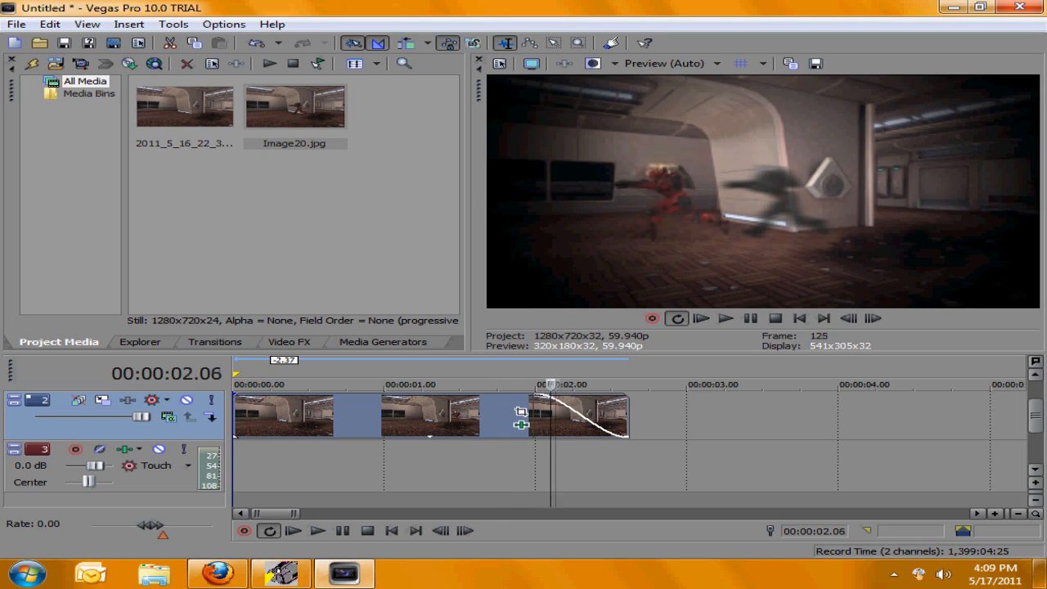
{"action": "key", "text": "Right"}
{"action": "key", "text": "Right"}
{"action": "key", "text": "Right"}
{"action": "key", "text": "Right"}
{"action": "key", "text": "Right"}
{"action": "key", "text": "Right"}
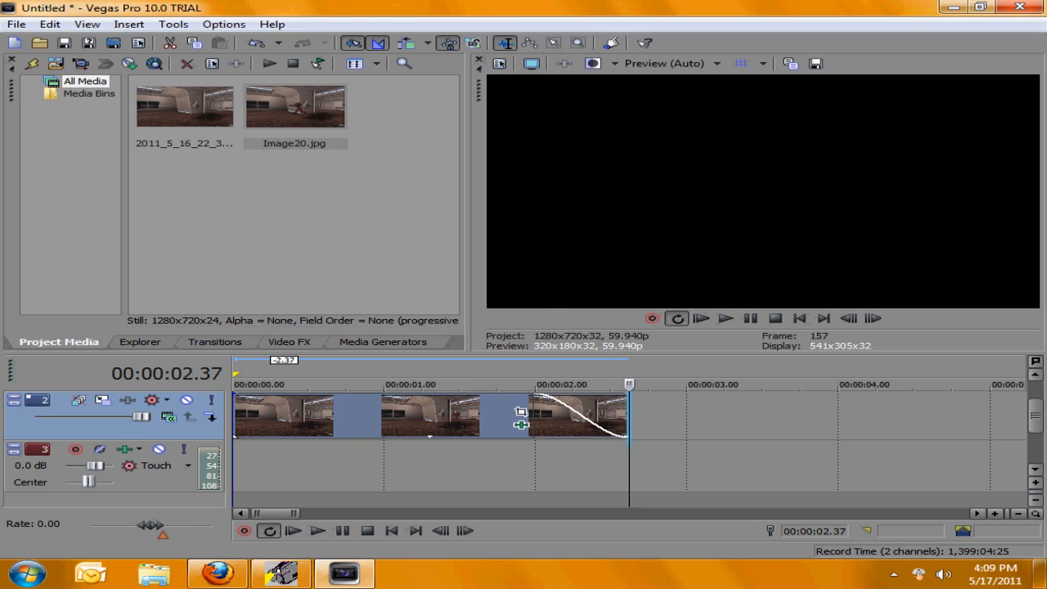
{"action": "key", "text": "Left"}
{"action": "key", "text": "Left"}
{"action": "key", "text": "Left"}
{"action": "key", "text": "Left"}
{"action": "key", "text": "Left"}
{"action": "key", "text": "Left"}
{"action": "key", "text": "Left"}
{"action": "key", "text": "Left"}
{"action": "key", "text": "Left"}
{"action": "key", "text": "Left"}
{"action": "key", "text": "Left"}
{"action": "key", "text": "Left"}
{"action": "key", "text": "Left"}
{"action": "key", "text": "Left"}
{"action": "key", "text": "Left"}
{"action": "key", "text": "Left"}
{"action": "key", "text": "Left"}
{"action": "key", "text": "Left"}
{"action": "key", "text": "Left"}
{"action": "key", "text": "Left"}
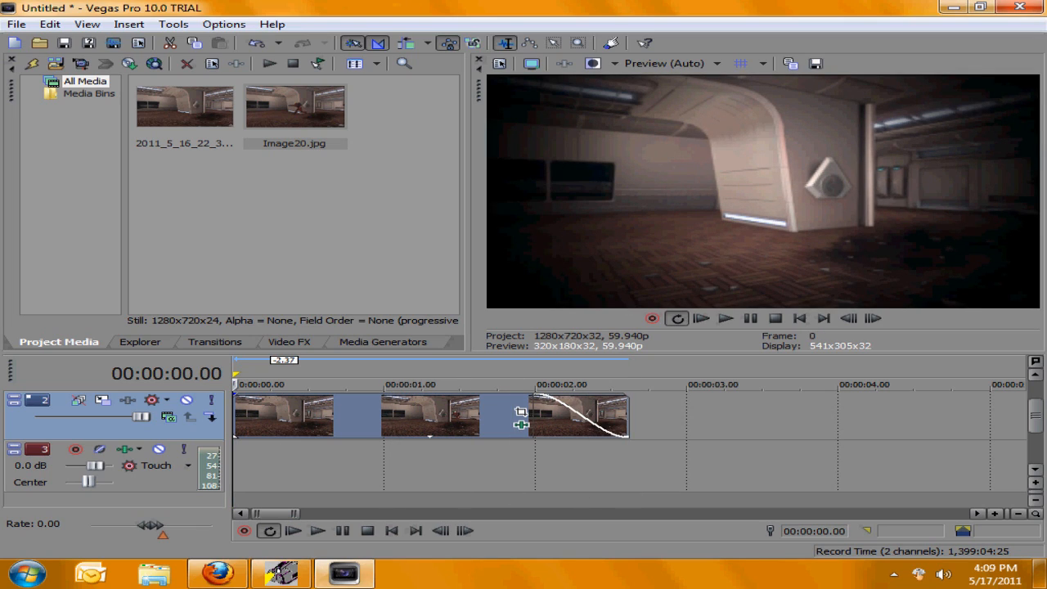
Step: Review the freeze point again by stepping back and forth through frames and scrubbing the timeline ruler
{"action": "left_click", "coordinate": [285, 466]}
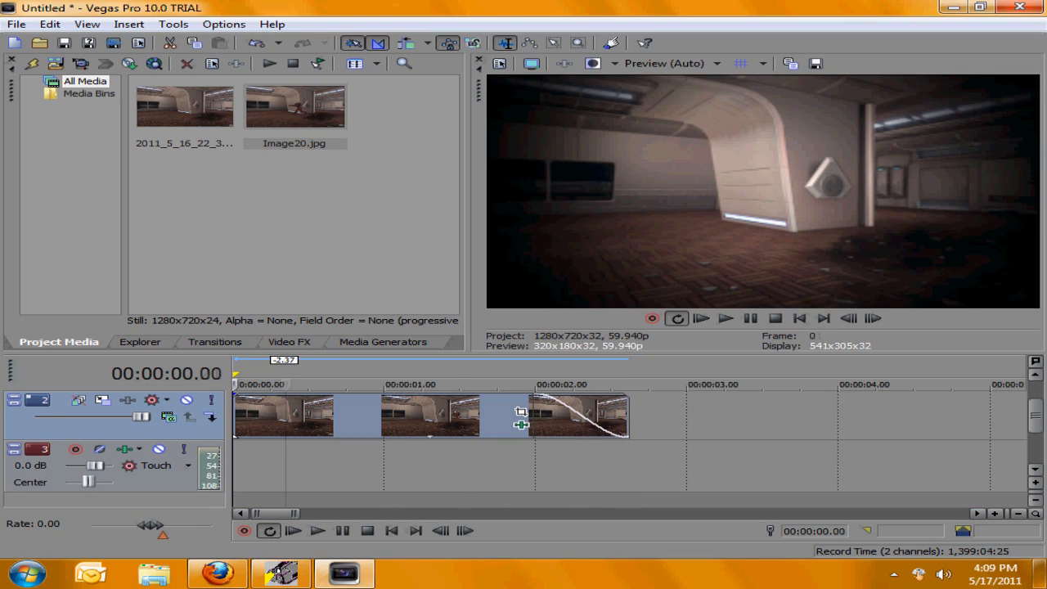
{"action": "key", "text": "Left"}
{"action": "key", "text": "Left"}
{"action": "key", "text": "Left"}
{"action": "key", "text": "Left"}
{"action": "key", "text": "Left"}
{"action": "key", "text": "Left"}
{"action": "key", "text": "Left"}
{"action": "key", "text": "Right"}
{"action": "key", "text": "Right"}
{"action": "key", "text": "Right"}
{"action": "key", "text": "Right"}
{"action": "key", "text": "Right"}
{"action": "key", "text": "Right"}
{"action": "key", "text": "Right"}
{"action": "key", "text": "Right"}
{"action": "key", "text": "Right"}
{"action": "key", "text": "Right"}
{"action": "key", "text": "Right"}
{"action": "key", "text": "Right"}
{"action": "key", "text": "Right"}
{"action": "key", "text": "Right"}
{"action": "key", "text": "Right"}
{"action": "key", "text": "Right"}
{"action": "key", "text": "Right"}
{"action": "key", "text": "Right"}
{"action": "key", "text": "Right"}
{"action": "key", "text": "Right"}
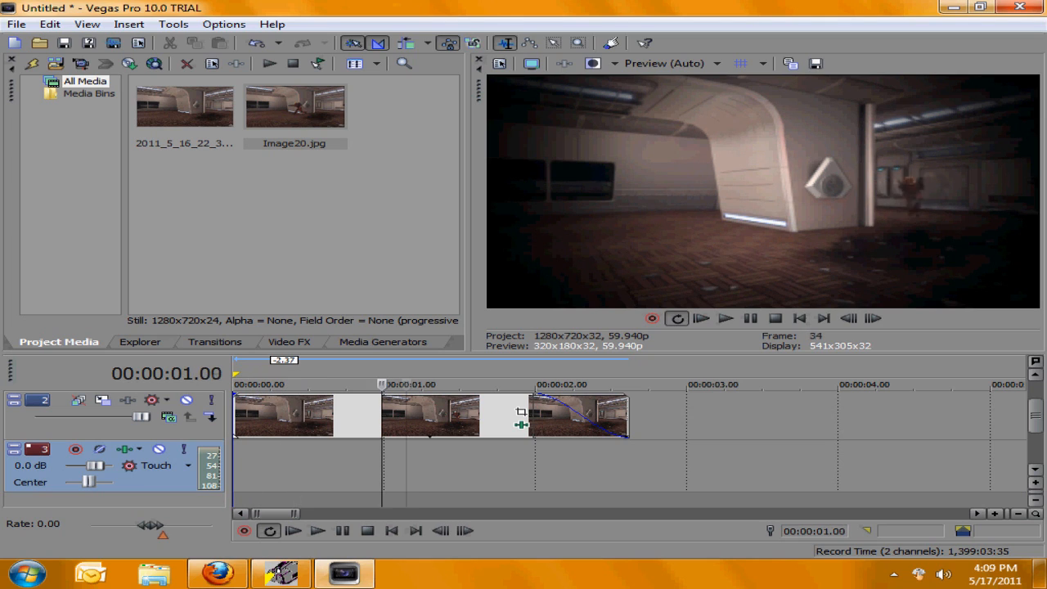
{"action": "key", "text": "Left"}
{"action": "key", "text": "Left"}
{"action": "key", "text": "Left"}
{"action": "key", "text": "Left"}
{"action": "key", "text": "Left"}
{"action": "key", "text": "Left"}
{"action": "key", "text": "Left"}
{"action": "key", "text": "Left"}
{"action": "key", "text": "Left"}
{"action": "key", "text": "Left"}
{"action": "key", "text": "Left"}
{"action": "key", "text": "Left"}
{"action": "key", "text": "Left"}
{"action": "key", "text": "Left"}
{"action": "key", "text": "Left"}
{"action": "key", "text": "Left"}
{"action": "key", "text": "Left"}
{"action": "key", "text": "Left"}
{"action": "key", "text": "Left"}
{"action": "key", "text": "Left"}
{"action": "key", "text": "Left"}
{"action": "key", "text": "Left"}
{"action": "key", "text": "Left"}
{"action": "key", "text": "Left"}
{"action": "key", "text": "Left"}
{"action": "key", "text": "Left"}
{"action": "key", "text": "Left"}
{"action": "key", "text": "Left"}
{"action": "key", "text": "Right"}
{"action": "key", "text": "Right"}
{"action": "key", "text": "Right"}
{"action": "key", "text": "Right"}
{"action": "key", "text": "Right"}
{"action": "key", "text": "Right"}
{"action": "key", "text": "Right"}
{"action": "key", "text": "Right"}
{"action": "key", "text": "Right"}
{"action": "key", "text": "Right"}
{"action": "key", "text": "Right"}
{"action": "key", "text": "Right"}
{"action": "key", "text": "Right"}
{"action": "key", "text": "Right"}
{"action": "key", "text": "Right"}
{"action": "key", "text": "Right"}
{"action": "key", "text": "Right"}
{"action": "key", "text": "Right"}
{"action": "key", "text": "Right"}
{"action": "key", "text": "Right"}
{"action": "key", "text": "Left"}
{"action": "key", "text": "Left"}
{"action": "key", "text": "Left"}
{"action": "key", "text": "Left"}
{"action": "key", "text": "Left"}
{"action": "key", "text": "Left"}
{"action": "key", "text": "Left"}
{"action": "key", "text": "Left"}
{"action": "key", "text": "Left"}
{"action": "key", "text": "Left"}
{"action": "key", "text": "Left"}
{"action": "key", "text": "Left"}
{"action": "key", "text": "Left"}
{"action": "key", "text": "Left"}
{"action": "key", "text": "Left"}
{"action": "key", "text": "Left"}
{"action": "key", "text": "Left"}
{"action": "key", "text": "Left"}
{"action": "key", "text": "Left"}
{"action": "key", "text": "Left"}
{"action": "key", "text": "Right"}
{"action": "key", "text": "Right"}
{"action": "key", "text": "Right"}
{"action": "key", "text": "Right"}
{"action": "key", "text": "Right"}
{"action": "key", "text": "Right"}
{"action": "key", "text": "Right"}
{"action": "key", "text": "Right"}
{"action": "key", "text": "Right"}
{"action": "key", "text": "Right"}
{"action": "key", "text": "Right"}
{"action": "key", "text": "Right"}
{"action": "key", "text": "Right"}
{"action": "key", "text": "Right"}
{"action": "key", "text": "Right"}
{"action": "key", "text": "Right"}
{"action": "key", "text": "Right"}
{"action": "key", "text": "Right"}
{"action": "key", "text": "Right"}
{"action": "key", "text": "Right"}
{"action": "key", "text": "Left"}
{"action": "key", "text": "Left"}
{"action": "key", "text": "Left"}
{"action": "key", "text": "Left"}
{"action": "key", "text": "Left"}
{"action": "key", "text": "Left"}
{"action": "key", "text": "Left"}
{"action": "key", "text": "Left"}
{"action": "key", "text": "Left"}
{"action": "key", "text": "Left"}
{"action": "key", "text": "Left"}
{"action": "key", "text": "Left"}
{"action": "key", "text": "Left"}
{"action": "key", "text": "Left"}
{"action": "key", "text": "Left"}
{"action": "key", "text": "Left"}
{"action": "key", "text": "Left"}
{"action": "key", "text": "Left"}
{"action": "key", "text": "Right"}
{"action": "key", "text": "Right"}
{"action": "key", "text": "Right"}
{"action": "key", "text": "Right"}
{"action": "key", "text": "Right"}
{"action": "key", "text": "Right"}
{"action": "key", "text": "Right"}
{"action": "key", "text": "Right"}
{"action": "key", "text": "Right"}
{"action": "key", "text": "Right"}
{"action": "key", "text": "Right"}
{"action": "key", "text": "Right"}
{"action": "key", "text": "Right"}
{"action": "key", "text": "Right"}
{"action": "key", "text": "Right"}
{"action": "key", "text": "Right"}
{"action": "key", "text": "Right"}
{"action": "key", "text": "Right"}
{"action": "key", "text": "Right"}
{"action": "key", "text": "Right"}
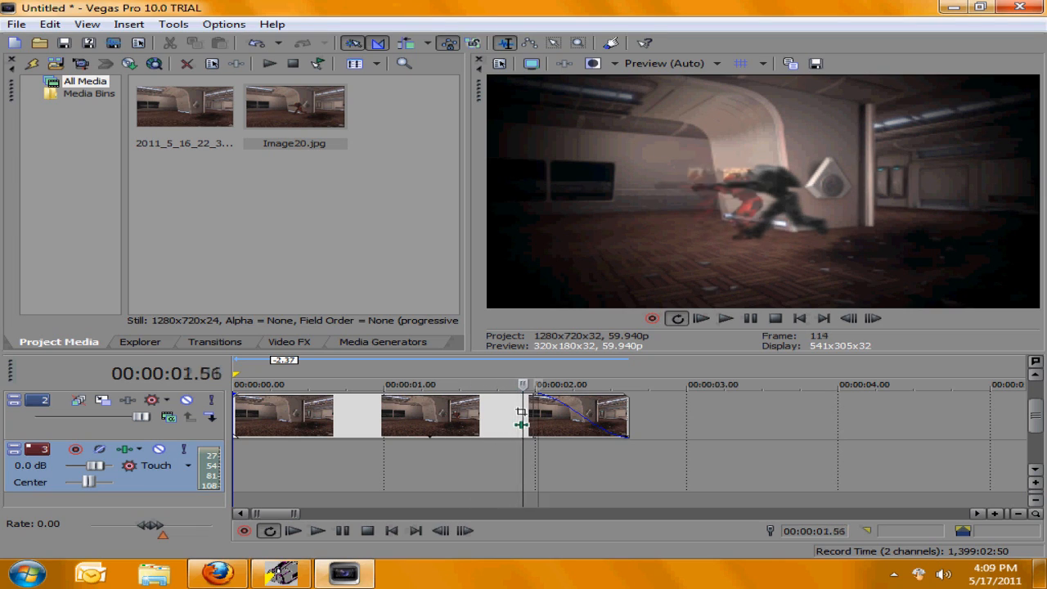
{"action": "key", "text": "Left"}
{"action": "key", "text": "Left"}
{"action": "key", "text": "Left"}
{"action": "key", "text": "Left"}
{"action": "key", "text": "Left"}
{"action": "key", "text": "Left"}
{"action": "key", "text": "Left"}
{"action": "key", "text": "Left"}
{"action": "key", "text": "Left"}
{"action": "key", "text": "Left"}
{"action": "key", "text": "Left"}
{"action": "key", "text": "Left"}
{"action": "key", "text": "Left"}
{"action": "key", "text": "Left"}
{"action": "key", "text": "Left"}
{"action": "key", "text": "Left"}
{"action": "key", "text": "Left"}
{"action": "key", "text": "Left"}
{"action": "key", "text": "Left"}
{"action": "key", "text": "Left"}
{"action": "key", "text": "Left"}
{"action": "key", "text": "Left"}
{"action": "key", "text": "Left"}
{"action": "key", "text": "Left"}
{"action": "key", "text": "Left"}
{"action": "key", "text": "Left"}
{"action": "key", "text": "Left"}
{"action": "key", "text": "Left"}
{"action": "key", "text": "Right"}
{"action": "key", "text": "Right"}
{"action": "key", "text": "Right"}
{"action": "key", "text": "Right"}
{"action": "key", "text": "Right"}
{"action": "key", "text": "Right"}
{"action": "key", "text": "Right"}
{"action": "key", "text": "Right"}
{"action": "key", "text": "Right"}
{"action": "key", "text": "Right"}
{"action": "key", "text": "Right"}
{"action": "key", "text": "Right"}
{"action": "key", "text": "Right"}
{"action": "key", "text": "Right"}
{"action": "key", "text": "Right"}
{"action": "key", "text": "Right"}
{"action": "key", "text": "Right"}
{"action": "key", "text": "Right"}
{"action": "key", "text": "Right"}
{"action": "key", "text": "Right"}
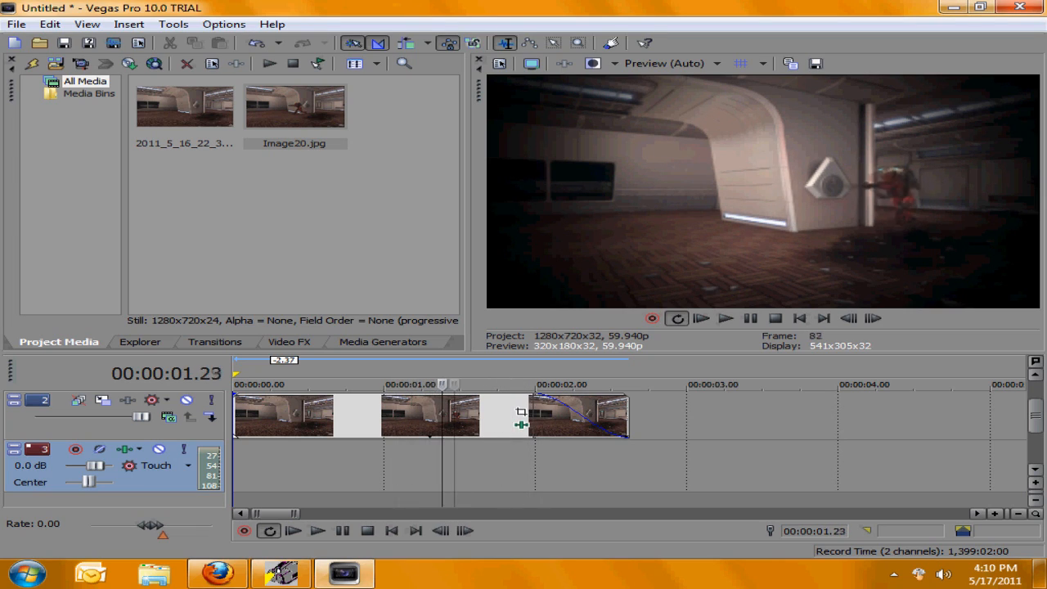
{"action": "key", "text": "Right"}
{"action": "key", "text": "Right"}
{"action": "key", "text": "Right"}
{"action": "key", "text": "Right"}
{"action": "key", "text": "Right"}
{"action": "key", "text": "Right"}
{"action": "key", "text": "Right"}
{"action": "key", "text": "Right"}
{"action": "key", "text": "Left"}
{"action": "key", "text": "Left"}
{"action": "key", "text": "Left"}
{"action": "key", "text": "Left"}
{"action": "key", "text": "Left"}
{"action": "key", "text": "Left"}
{"action": "key", "text": "Left"}
{"action": "key", "text": "Left"}
{"action": "key", "text": "Left"}
{"action": "key", "text": "Left"}
{"action": "key", "text": "Left"}
{"action": "key", "text": "Left"}
{"action": "key", "text": "Left"}
{"action": "key", "text": "Left"}
{"action": "key", "text": "Left"}
{"action": "key", "text": "Left"}
{"action": "key", "text": "Left"}
{"action": "key", "text": "Left"}
{"action": "key", "text": "Left"}
{"action": "key", "text": "Left"}
{"action": "left_click_drag", "start_coordinate": [409, 385], "coordinate": [472, 384]}
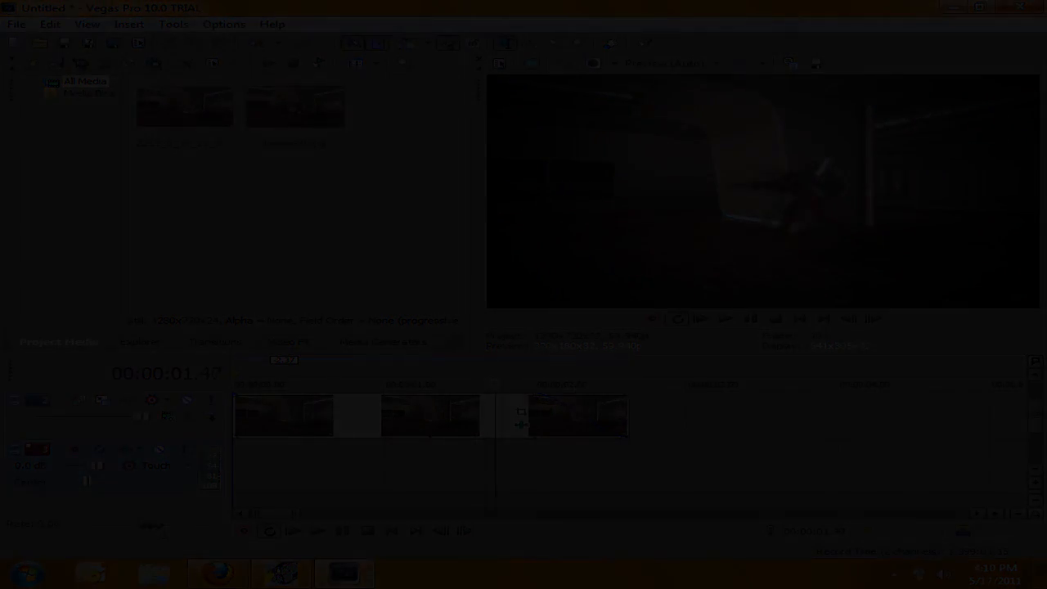